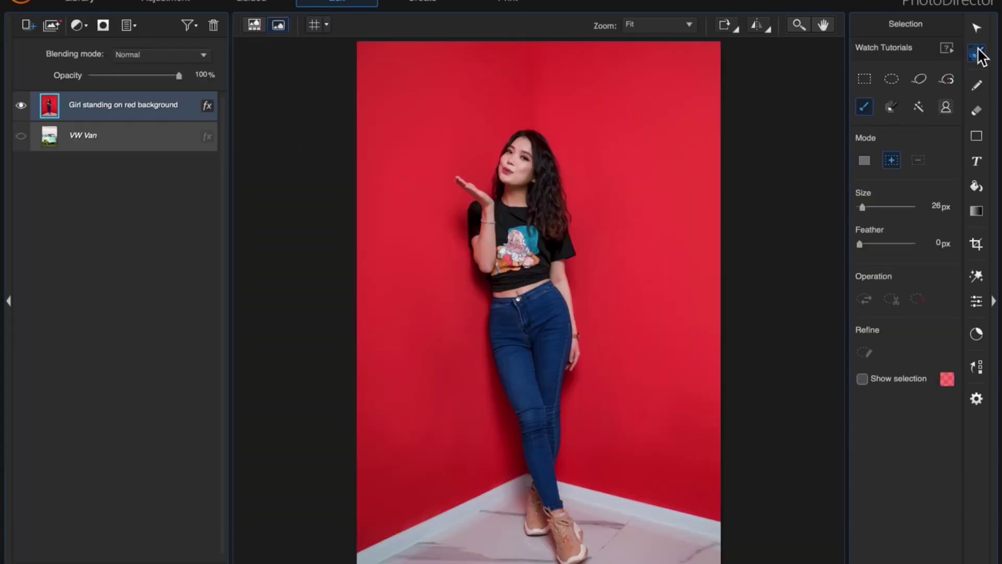
Step: Choose the Smart Brush selection tool on the 'Girl standing on red background' layer
{"action": "left_click", "coordinate": [893, 107]}
Step: Paint an enlarged Smart Brush over her face, hair, body and legs
{"action": "scroll", "coordinate": [518, 216], "scroll_direction": "up", "scroll_amount": 5}
{"action": "scroll", "coordinate": [518, 215], "scroll_direction": "up", "scroll_amount": 5}
{"action": "mouse_move", "coordinate": [537, 139]}
{"action": "left_mouse_down"}
{"action": "mouse_move", "coordinate": [521, 147]}
{"action": "mouse_move", "coordinate": [515, 179]}
{"action": "mouse_move", "coordinate": [544, 227]}
{"action": "mouse_move", "coordinate": [529, 234]}
{"action": "mouse_move", "coordinate": [484, 218]}
{"action": "mouse_move", "coordinate": [538, 370]}
{"action": "mouse_move", "coordinate": [552, 315]}
{"action": "left_mouse_up"}
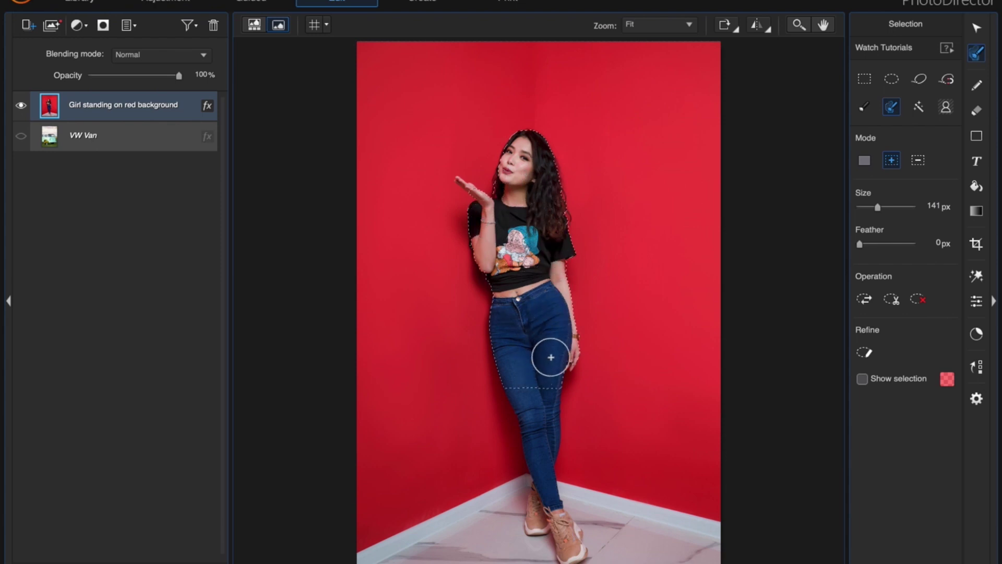
{"action": "mouse_move", "coordinate": [567, 355]}
{"action": "left_mouse_down"}
{"action": "mouse_move", "coordinate": [541, 401]}
{"action": "mouse_move", "coordinate": [541, 463]}
{"action": "mouse_move", "coordinate": [568, 533]}
{"action": "left_mouse_up"}
Step: Add the raised hand with a smaller brush, then box-zoom onto her face and upper torso
{"action": "key", "text": "bracketleft"}
{"action": "key", "text": "bracketleft"}
{"action": "key", "text": "bracketleft"}
{"action": "key", "text": "bracketleft"}
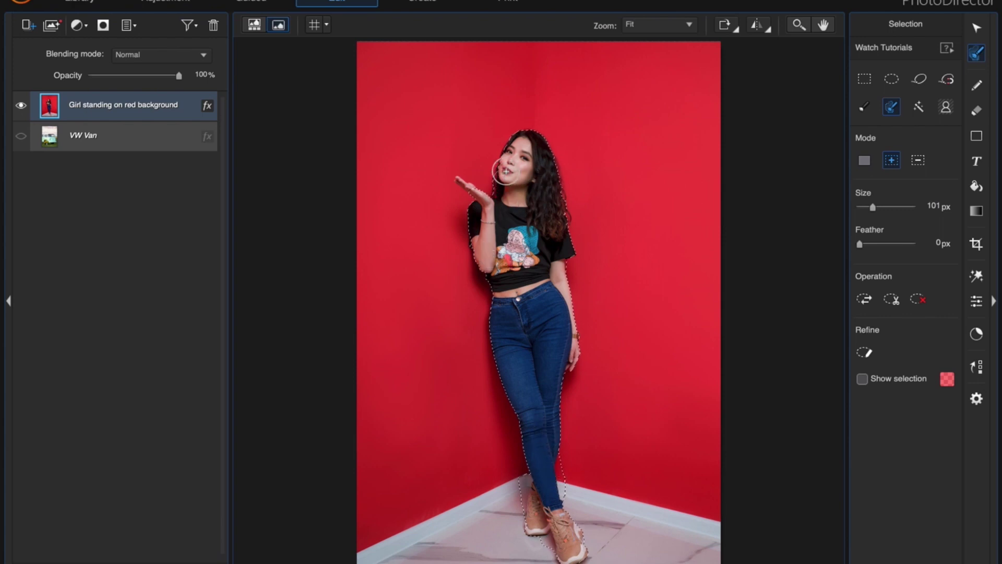
{"action": "scroll", "coordinate": [476, 202], "scroll_direction": "down", "scroll_amount": 3}
{"action": "scroll", "coordinate": [476, 202], "scroll_direction": "down", "scroll_amount": 3}
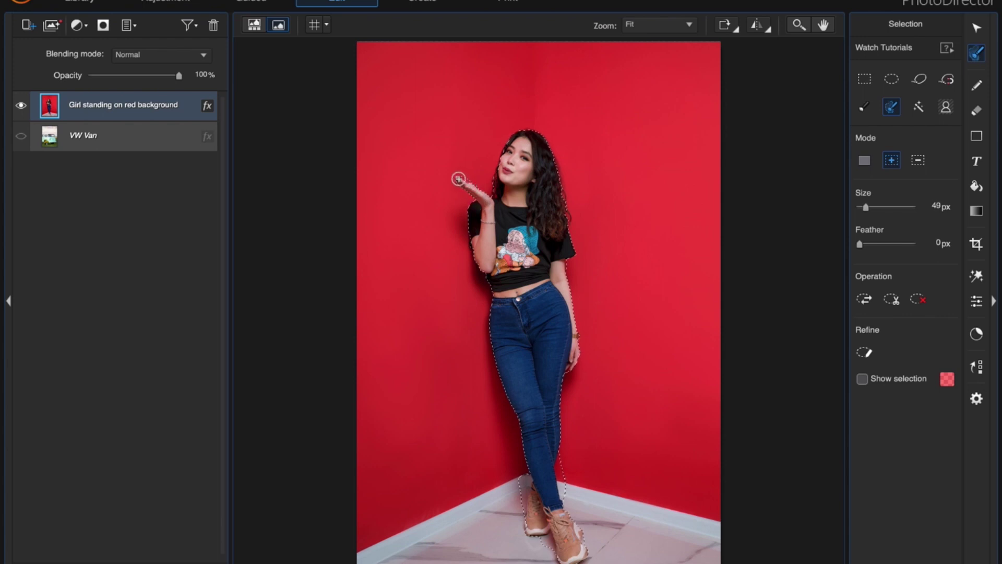
{"action": "left_click_drag", "start_coordinate": [461, 177], "coordinate": [493, 169]}
{"action": "left_click", "coordinate": [800, 25]}
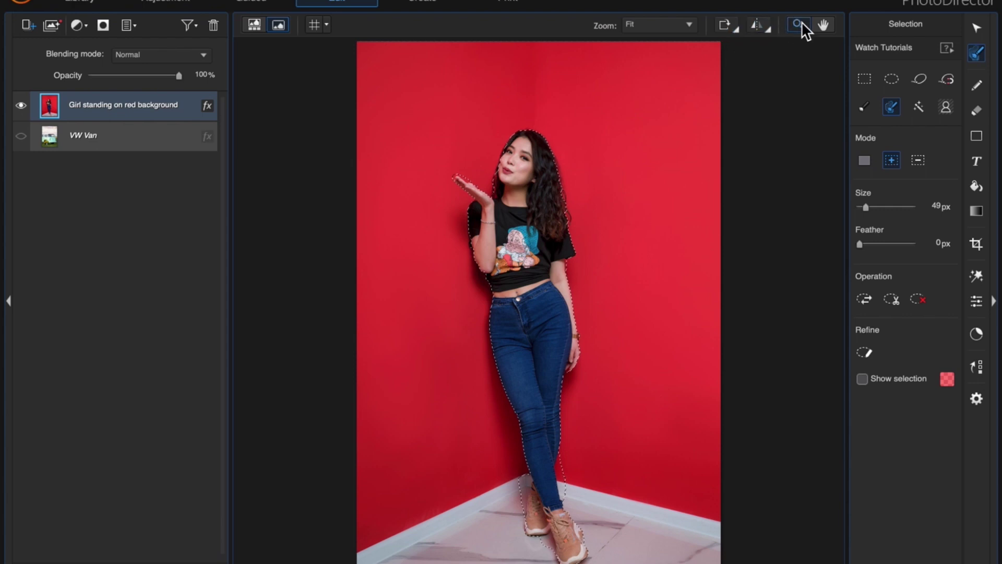
{"action": "left_click_drag", "start_coordinate": [431, 132], "coordinate": [617, 255]}
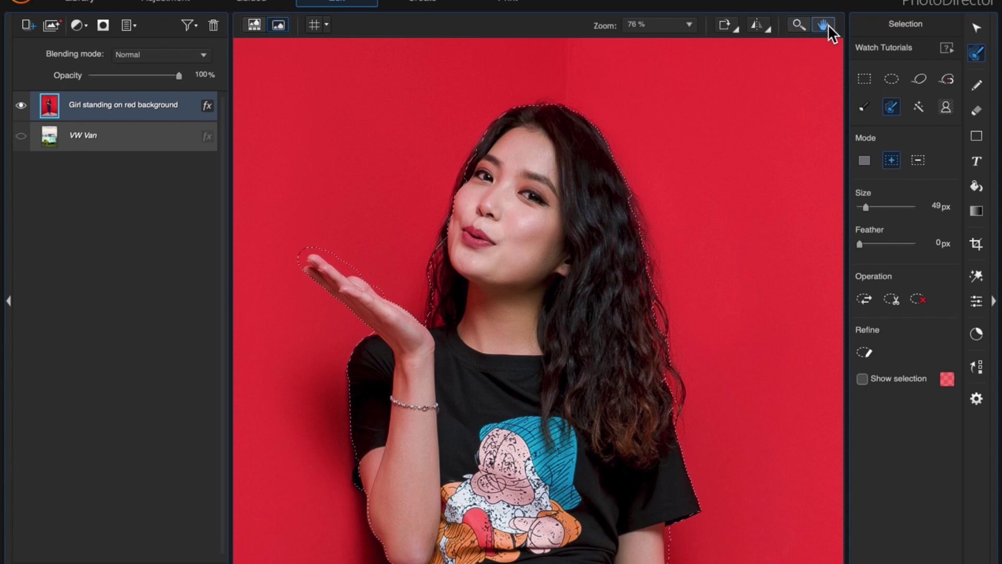
Step: Subtract stray red background around the raised hand and fingers using a small plain Brush
{"action": "left_click", "coordinate": [918, 160]}
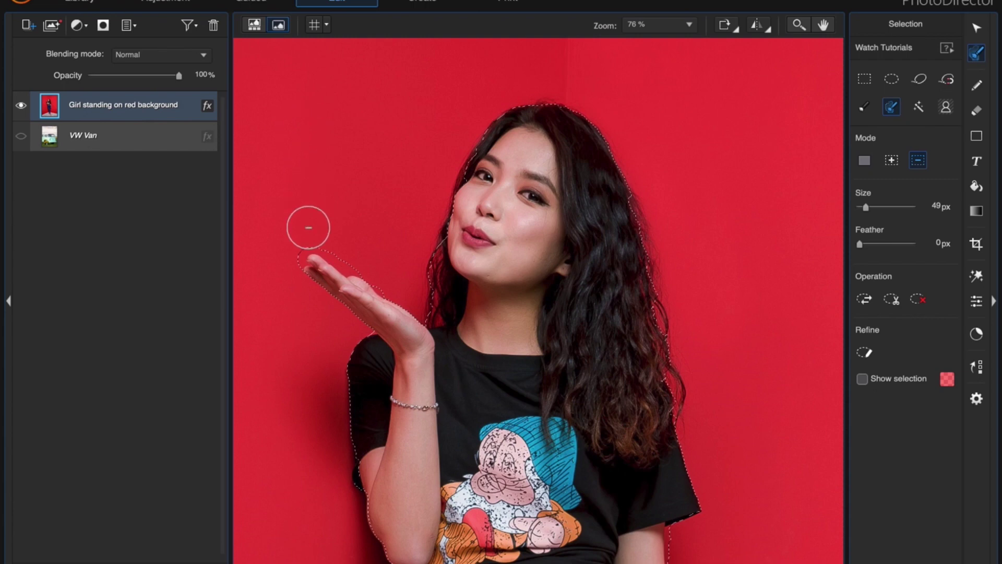
{"action": "key", "text": "bracketleft"}
{"action": "key", "text": "bracketleft"}
{"action": "key", "text": "bracketleft"}
{"action": "key", "text": "bracketleft"}
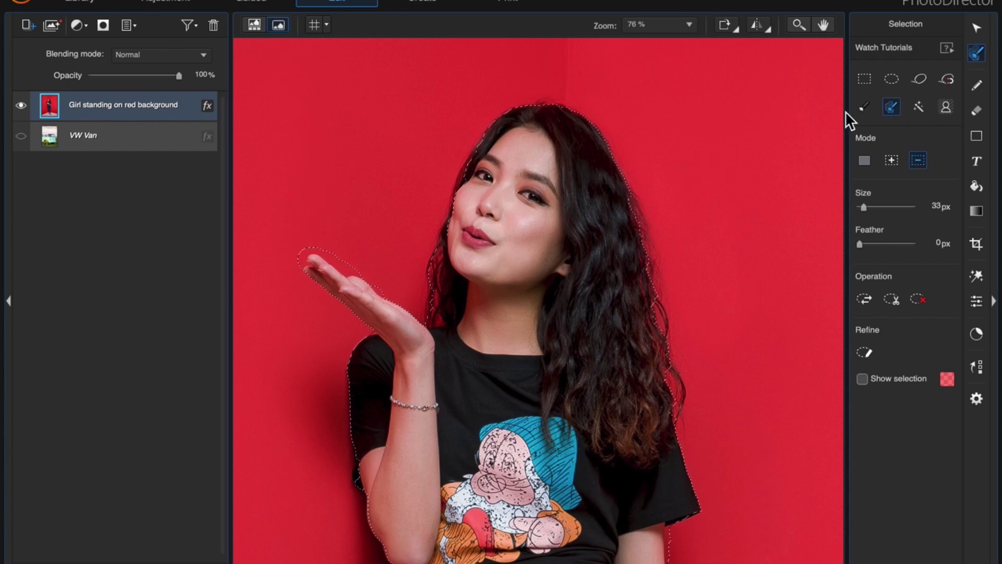
{"action": "left_click", "coordinate": [864, 106]}
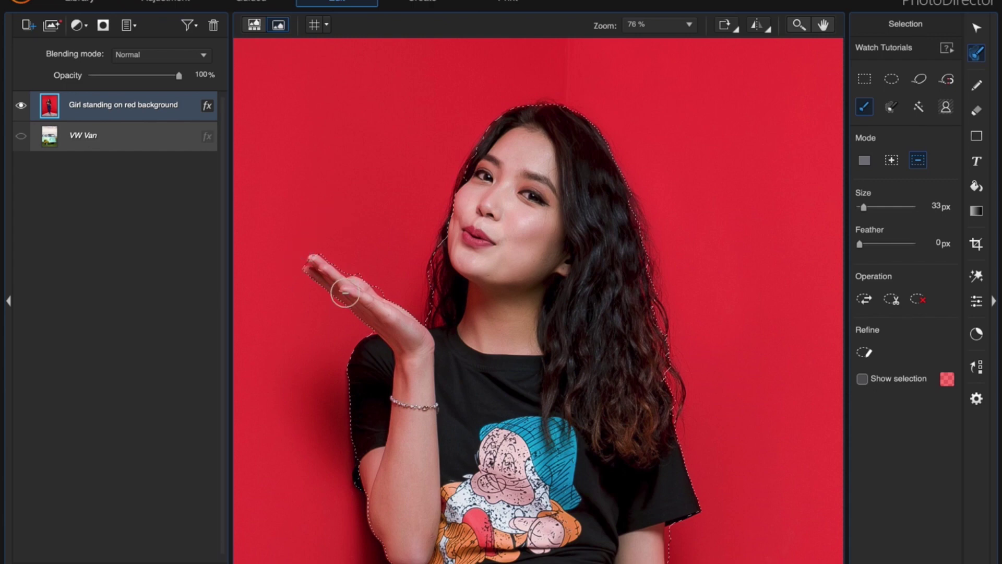
{"action": "key", "text": "bracketleft"}
{"action": "left_click", "coordinate": [889, 159]}
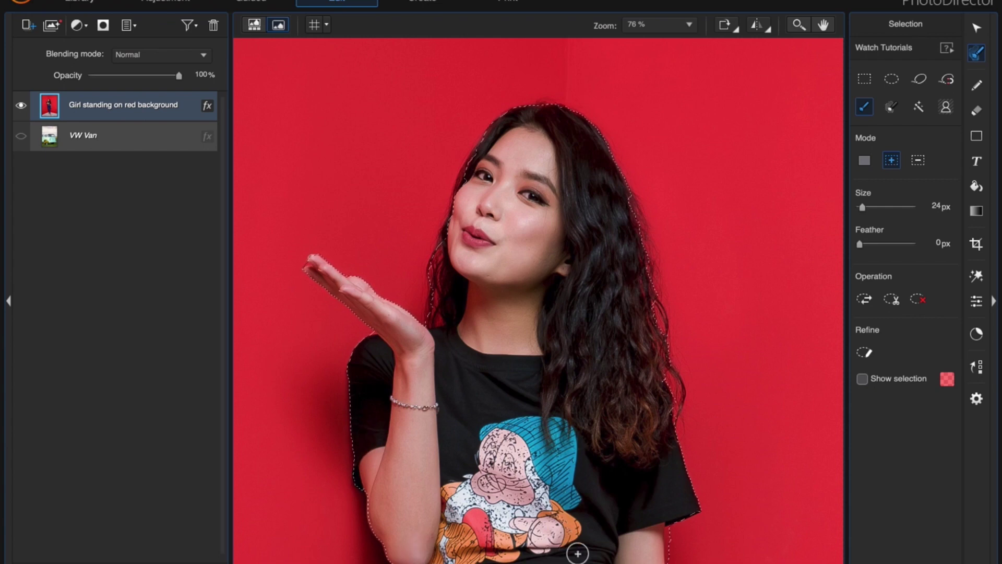
Step: Pan down to her waist and jeans and set the selection mode to Subtract
{"action": "left_click", "coordinate": [823, 25]}
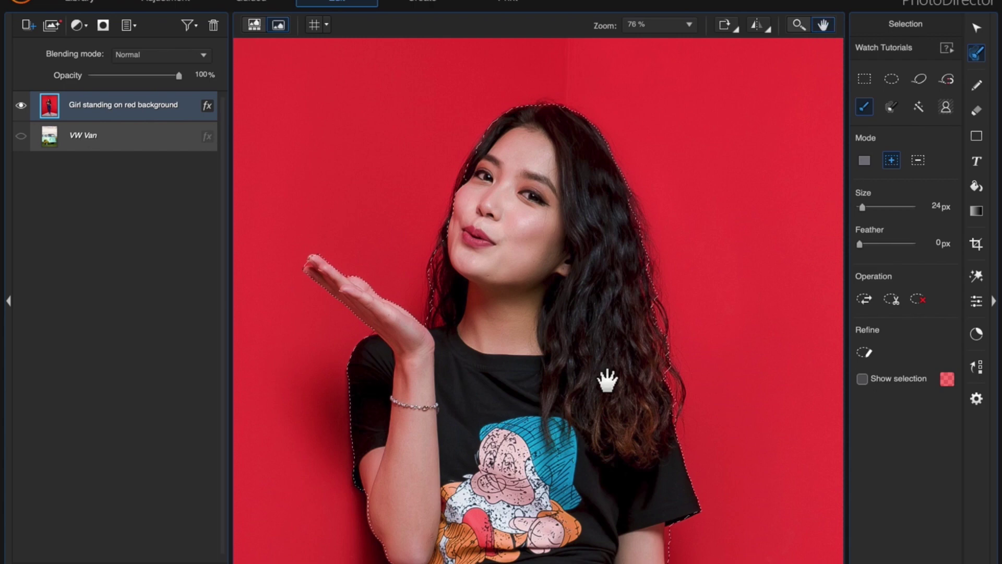
{"action": "left_click_drag", "start_coordinate": [531, 510], "coordinate": [527, 240]}
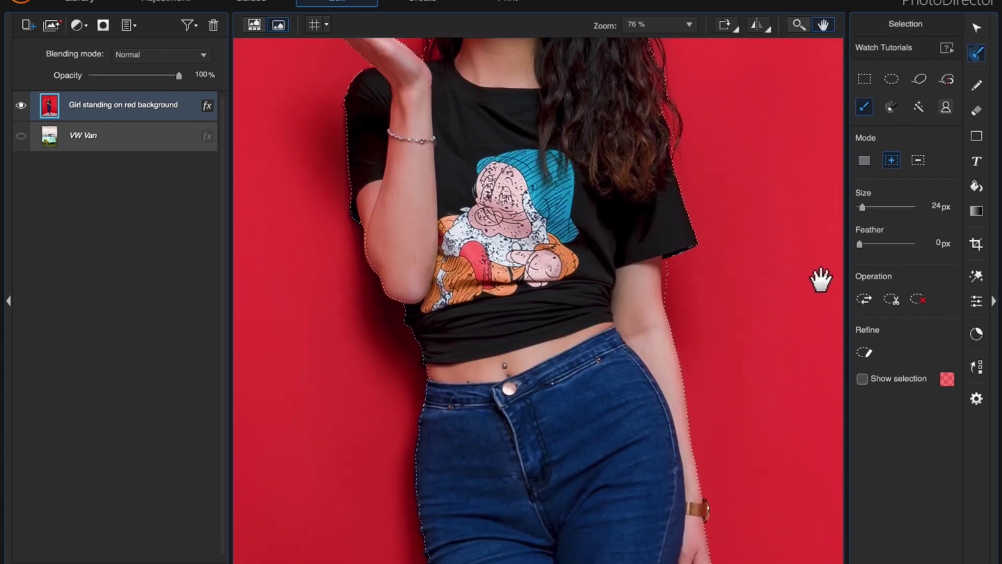
{"action": "left_click", "coordinate": [918, 159]}
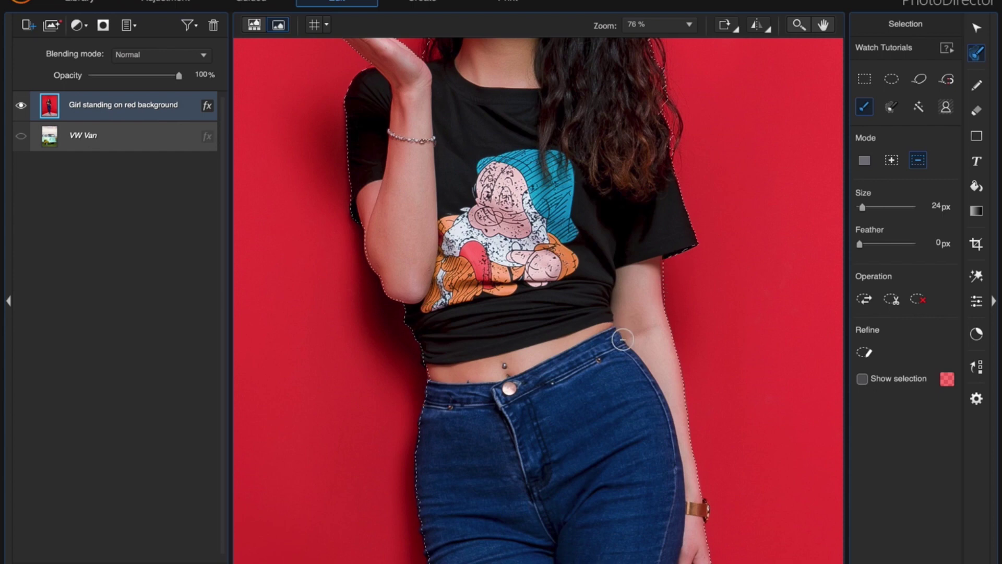
{"action": "left_click", "coordinate": [823, 24]}
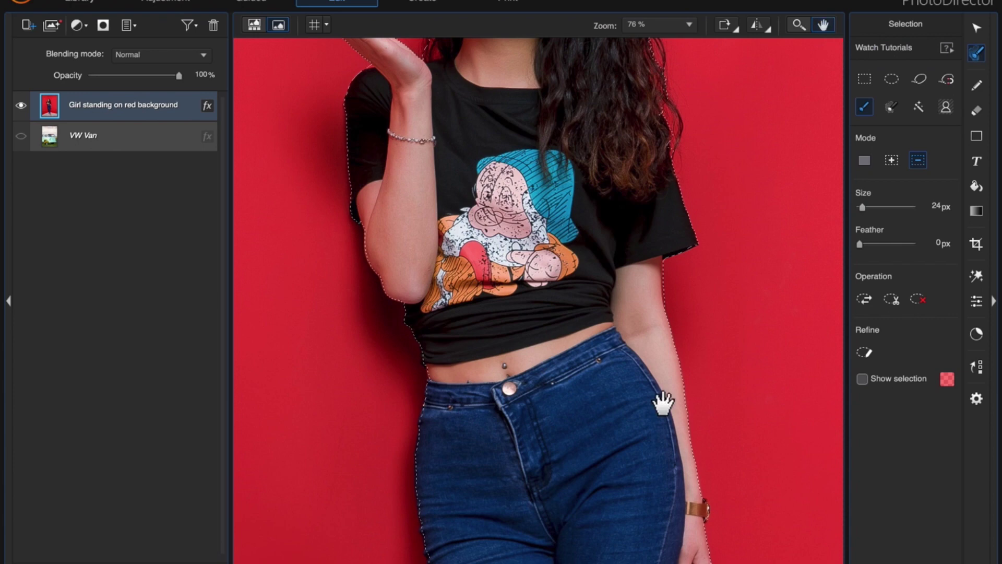
{"action": "left_click_drag", "start_coordinate": [618, 422], "coordinate": [591, 326]}
{"action": "scroll", "coordinate": [584, 261], "scroll_direction": "down", "scroll_amount": 5}
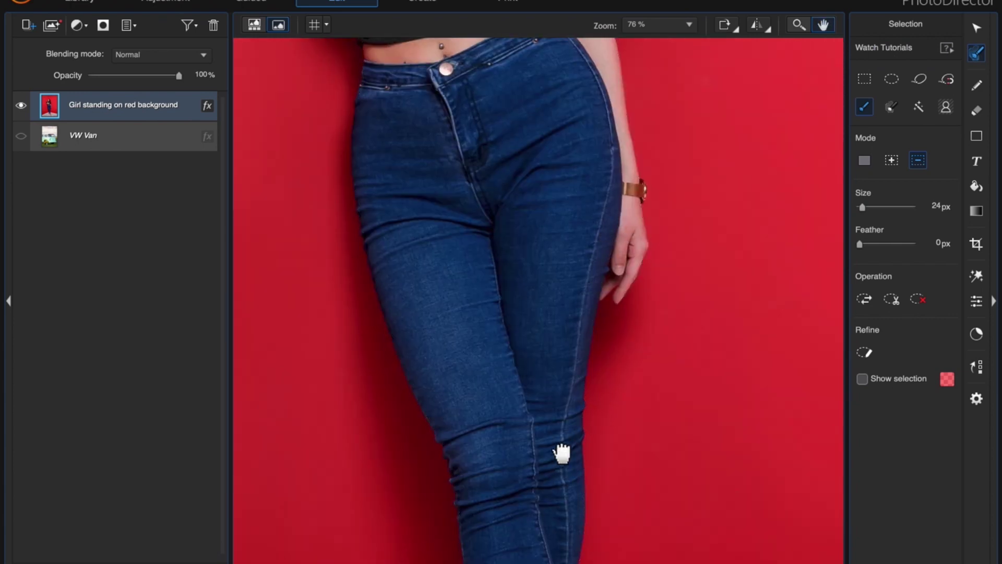
{"action": "left_click_drag", "start_coordinate": [564, 454], "coordinate": [637, 331]}
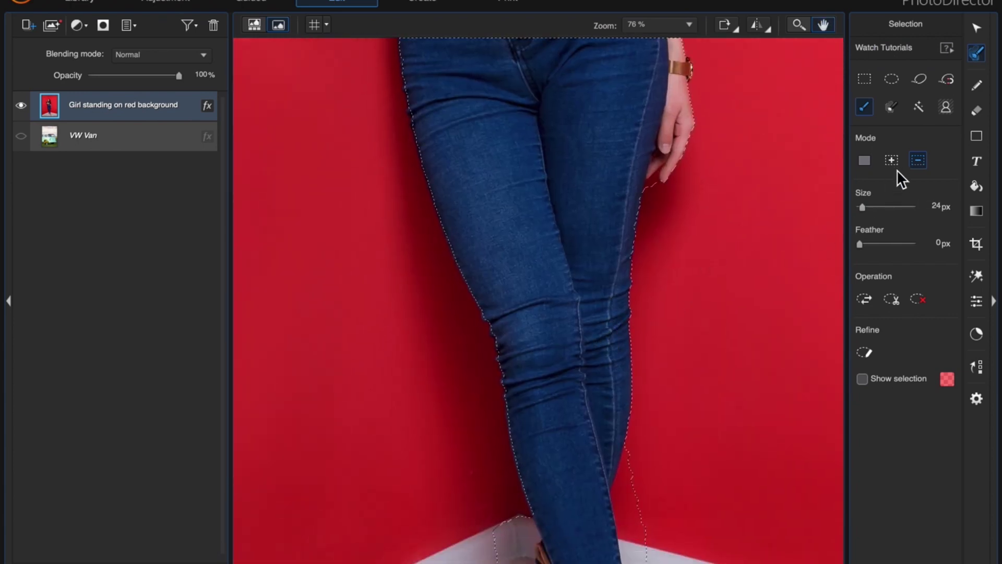
Step: Trim red wall beside her lowered hand and hip with a 10 px brush
{"action": "left_click", "coordinate": [825, 24]}
{"action": "key", "text": "["}
{"action": "key", "text": "["}
{"action": "key", "text": "["}
{"action": "key", "text": "["}
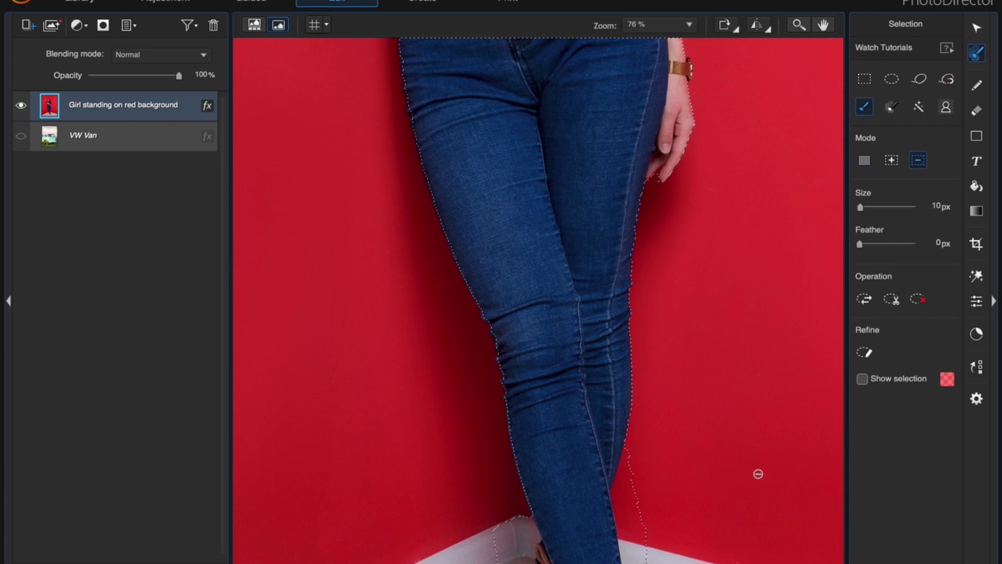
{"action": "left_click", "coordinate": [822, 24]}
{"action": "left_click_drag", "start_coordinate": [544, 447], "coordinate": [496, 117]}
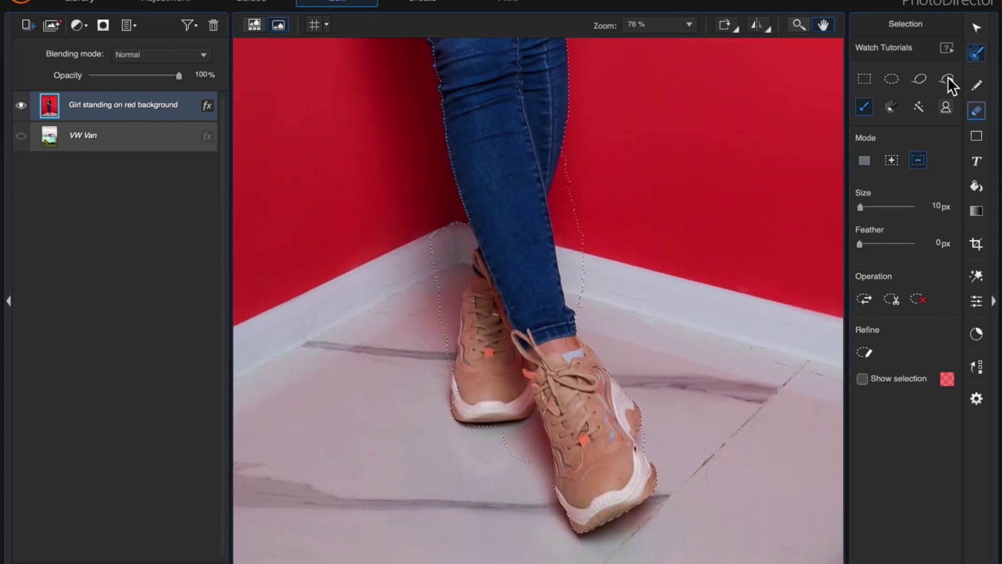
Step: Remove the baseboard and floor shadow around her shins and sneakers with a 45 px brush
{"action": "left_click", "coordinate": [823, 25]}
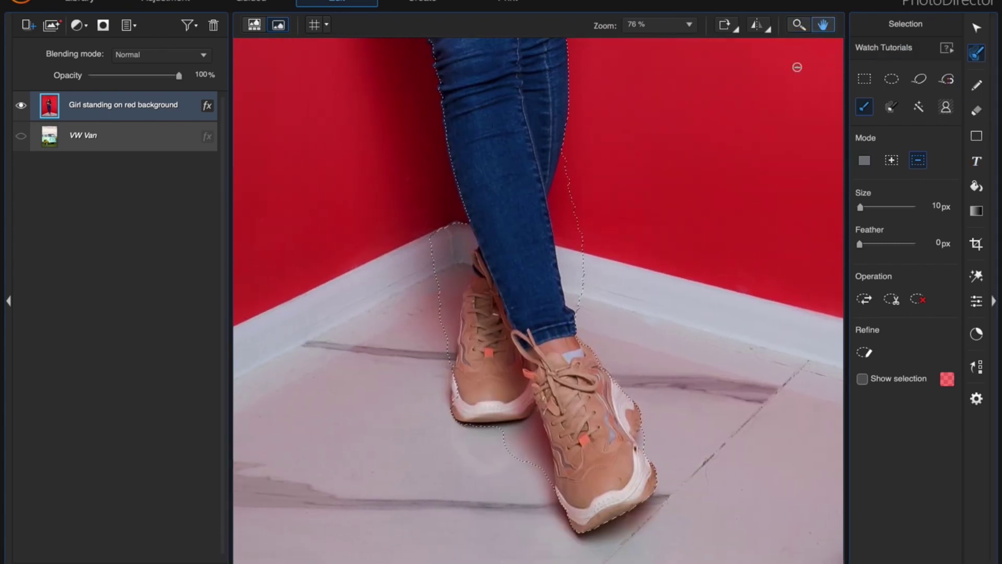
{"action": "key", "text": "bracketright"}
{"action": "key", "text": "bracketright"}
{"action": "key", "text": "bracketright"}
{"action": "key", "text": "bracketright"}
{"action": "key", "text": "bracketright"}
{"action": "key", "text": "bracketright"}
{"action": "key", "text": "bracketright"}
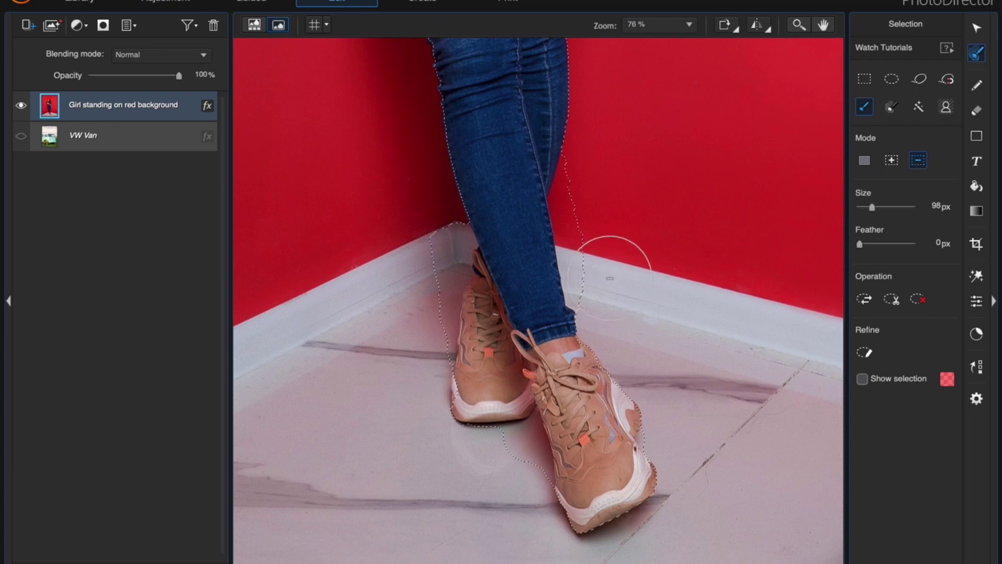
{"action": "mouse_move", "coordinate": [594, 295]}
{"action": "left_mouse_down"}
{"action": "mouse_move", "coordinate": [590, 250]}
{"action": "mouse_move", "coordinate": [594, 289]}
{"action": "left_mouse_up"}
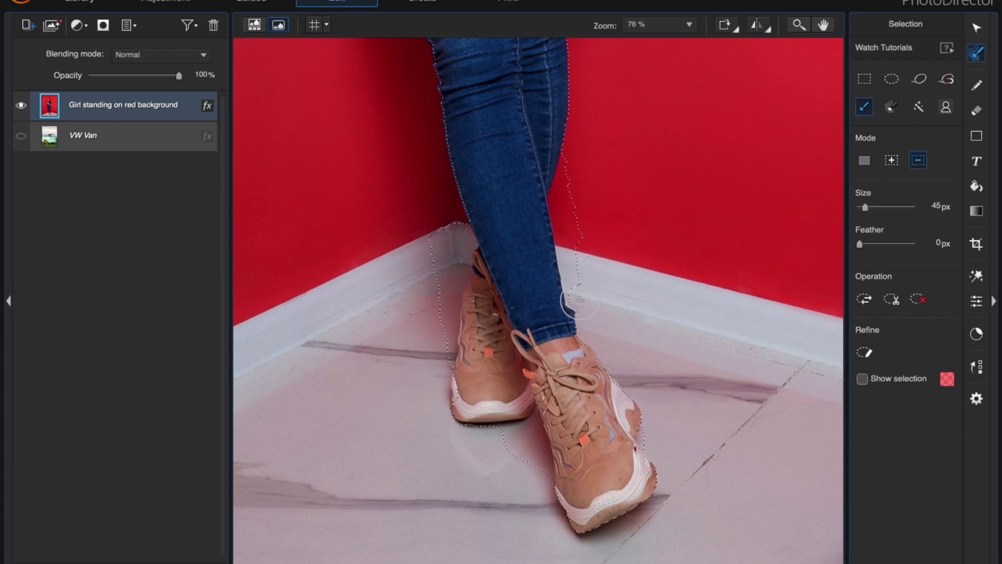
{"action": "mouse_move", "coordinate": [576, 296]}
{"action": "left_mouse_down"}
{"action": "mouse_move", "coordinate": [582, 228]}
{"action": "mouse_move", "coordinate": [573, 285]}
{"action": "mouse_move", "coordinate": [563, 196]}
{"action": "mouse_move", "coordinate": [562, 205]}
{"action": "mouse_move", "coordinate": [581, 153]}
{"action": "mouse_move", "coordinate": [560, 195]}
{"action": "mouse_move", "coordinate": [574, 164]}
{"action": "left_mouse_up"}
{"action": "mouse_move", "coordinate": [437, 207]}
{"action": "left_mouse_down"}
{"action": "mouse_move", "coordinate": [436, 240]}
{"action": "mouse_move", "coordinate": [449, 228]}
{"action": "mouse_move", "coordinate": [459, 240]}
{"action": "mouse_move", "coordinate": [461, 228]}
{"action": "mouse_move", "coordinate": [463, 240]}
{"action": "mouse_move", "coordinate": [456, 273]}
{"action": "mouse_move", "coordinate": [456, 259]}
{"action": "mouse_move", "coordinate": [437, 257]}
{"action": "mouse_move", "coordinate": [441, 293]}
{"action": "mouse_move", "coordinate": [447, 277]}
{"action": "mouse_move", "coordinate": [454, 284]}
{"action": "mouse_move", "coordinate": [437, 357]}
{"action": "mouse_move", "coordinate": [446, 358]}
{"action": "left_mouse_up"}
{"action": "mouse_move", "coordinate": [513, 473]}
{"action": "left_mouse_down"}
{"action": "mouse_move", "coordinate": [518, 444]}
{"action": "mouse_move", "coordinate": [488, 442]}
{"action": "mouse_move", "coordinate": [527, 431]}
{"action": "mouse_move", "coordinate": [544, 484]}
{"action": "mouse_move", "coordinate": [536, 444]}
{"action": "left_mouse_up"}
{"action": "left_click", "coordinate": [891, 158]}
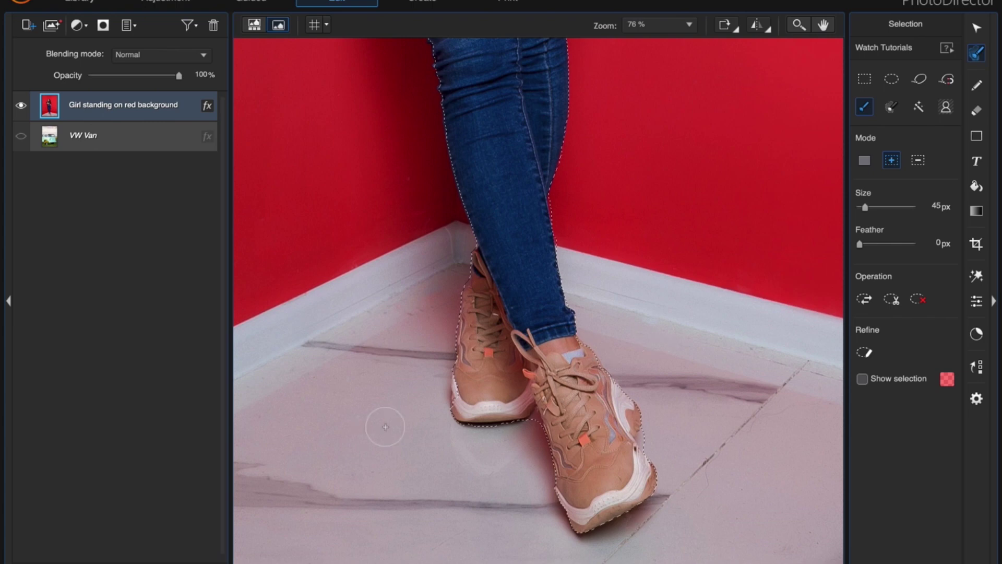
Step: Make final subtractive touch-ups with a smaller brush and fit the whole photo in the window
{"action": "key", "text": "bracketleft"}
{"action": "left_click", "coordinate": [923, 156]}
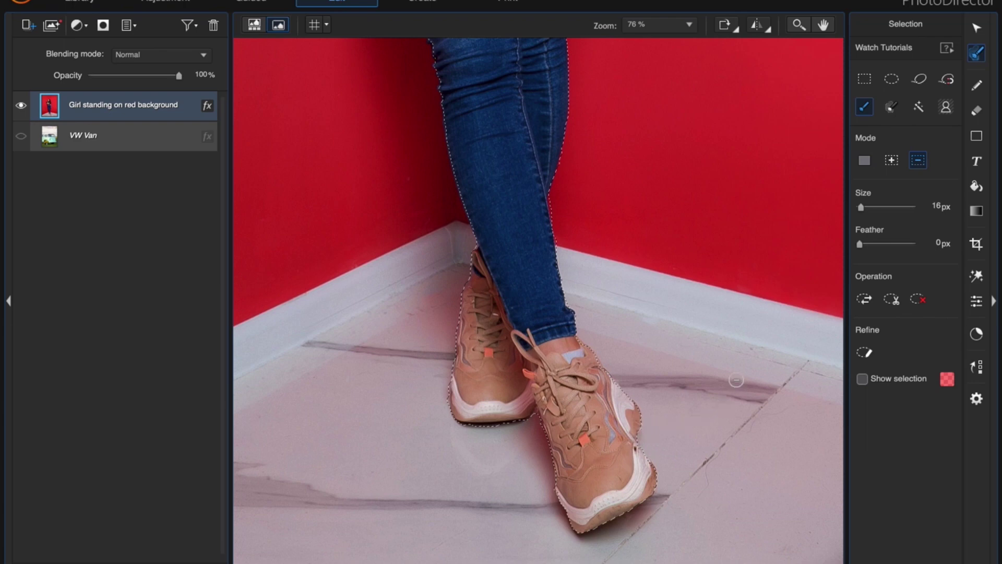
{"action": "left_click", "coordinate": [680, 22]}
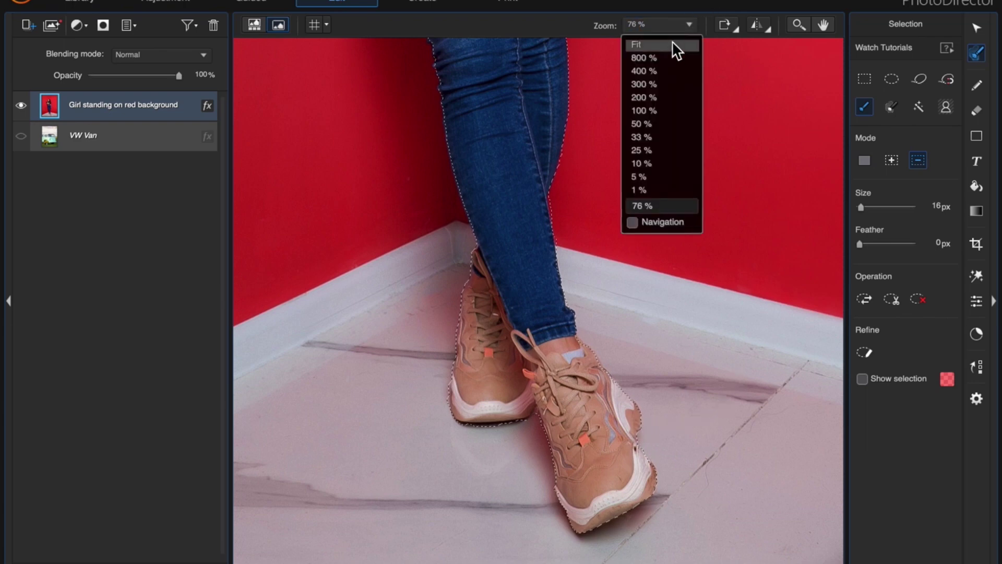
{"action": "left_click", "coordinate": [671, 43]}
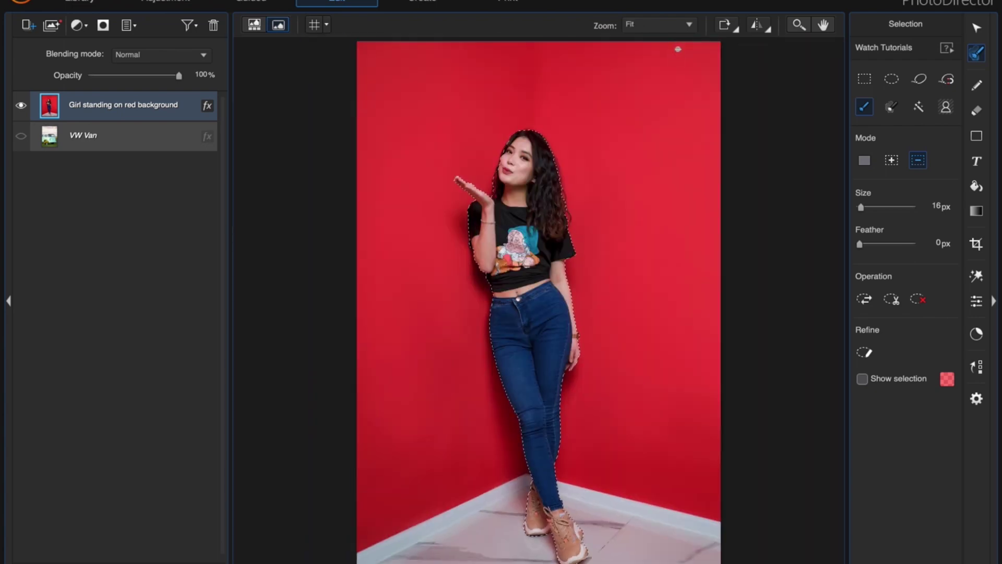
Step: Toggle between Add and Subtract mode, then open Refine Selection Edge for the woman
{"action": "key", "text": "alt"}
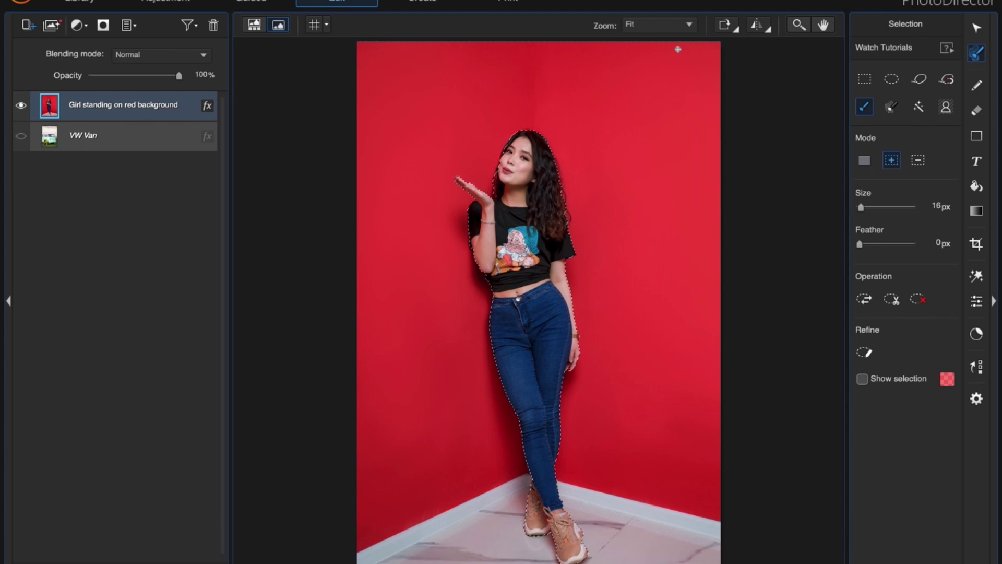
{"action": "key", "text": "alt"}
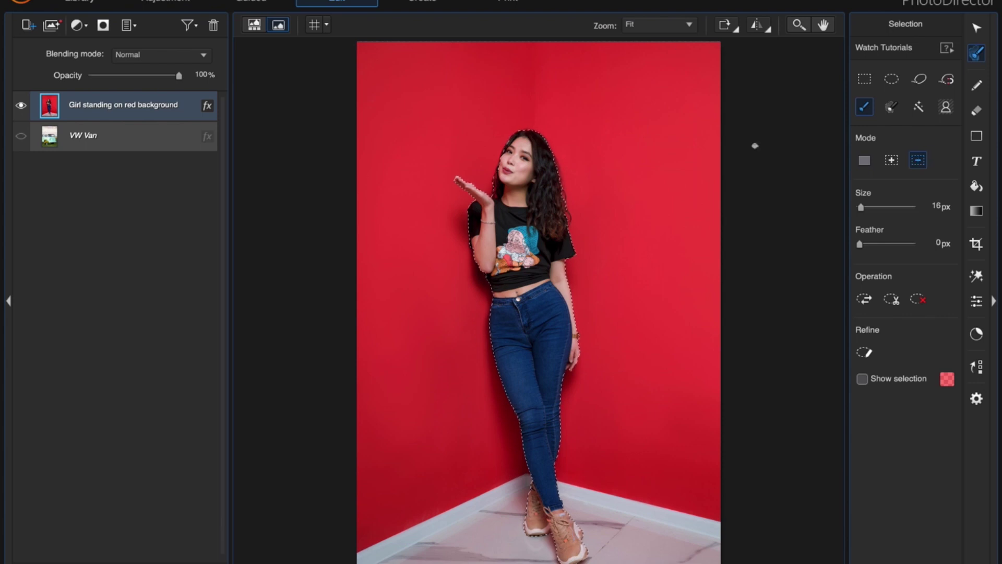
{"action": "left_click", "coordinate": [865, 352]}
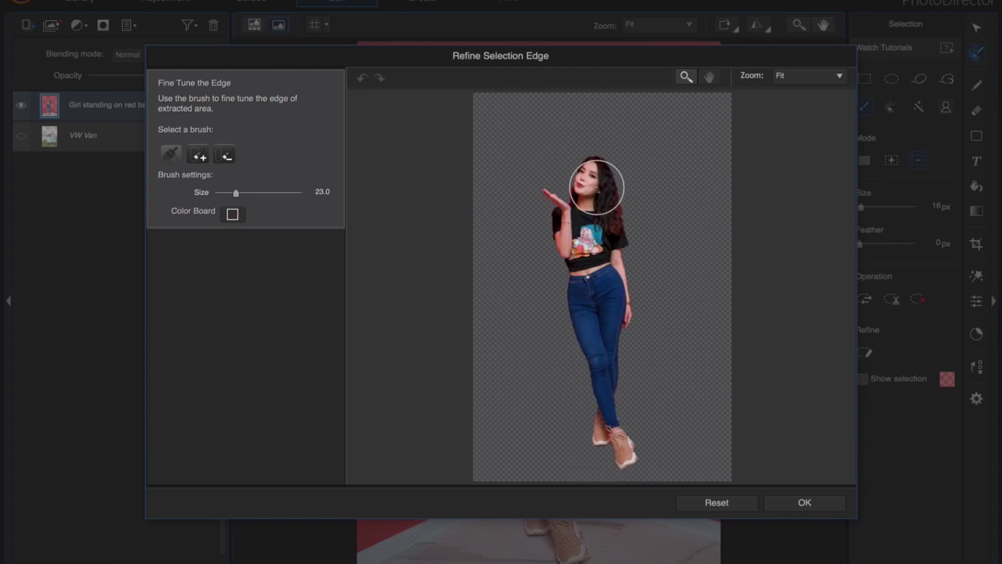
Step: Zoom the refinement preview onto her upper body and fine-tune the edge along the hair top
{"action": "left_click", "coordinate": [685, 76]}
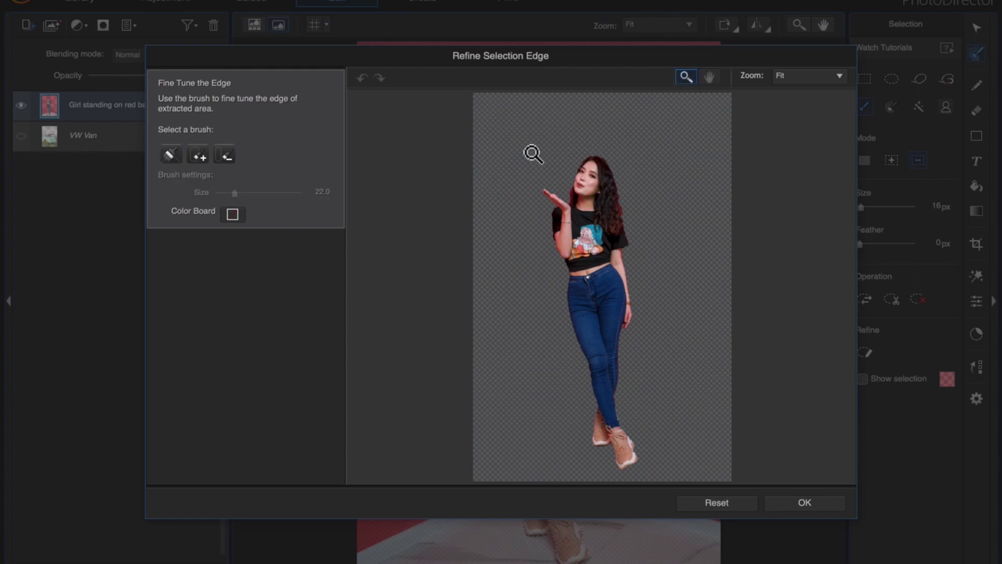
{"action": "mouse_move", "coordinate": [532, 146]}
{"action": "left_mouse_down"}
{"action": "mouse_move", "coordinate": [666, 202]}
{"action": "mouse_move", "coordinate": [668, 293]}
{"action": "left_mouse_up"}
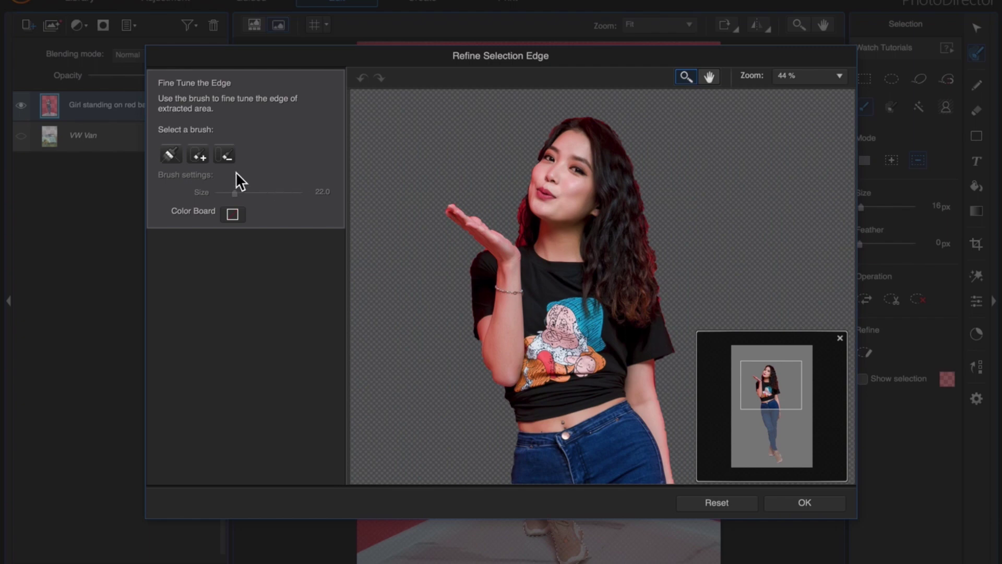
{"action": "left_click", "coordinate": [167, 152]}
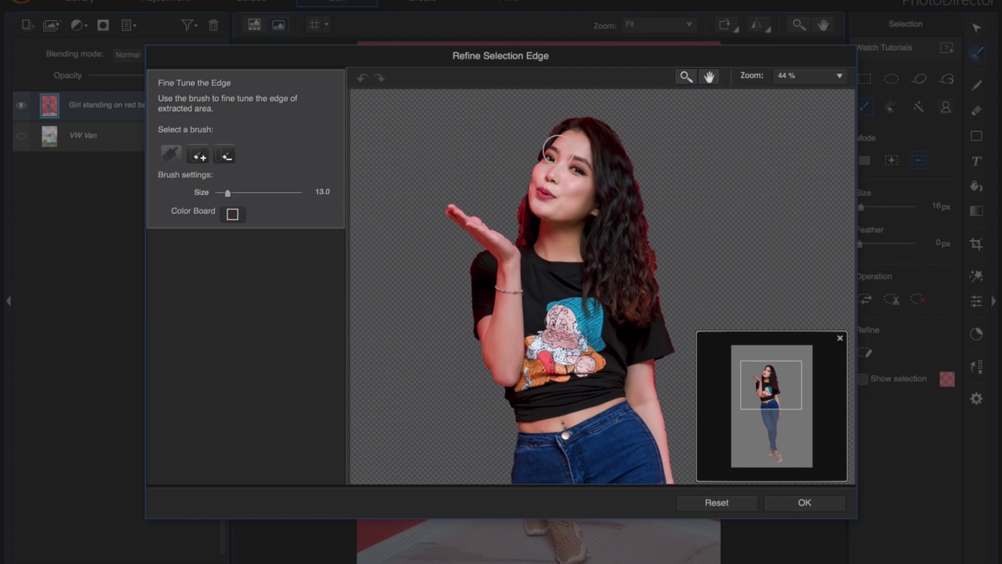
{"action": "mouse_move", "coordinate": [609, 108]}
{"action": "left_mouse_down"}
{"action": "mouse_move", "coordinate": [571, 110]}
{"action": "mouse_move", "coordinate": [537, 132]}
{"action": "left_mouse_up"}
Step: Clean red fringe between cheek, hand and hair with a size 9.0 fine-tune brush
{"action": "key", "text": "bracketleft"}
{"action": "key", "text": "bracketleft"}
{"action": "key", "text": "bracketleft"}
{"action": "key", "text": "bracketleft"}
{"action": "key", "text": "bracketleft"}
{"action": "key", "text": "bracketleft"}
{"action": "key", "text": "bracketleft"}
{"action": "key", "text": "bracketright"}
{"action": "mouse_move", "coordinate": [517, 215]}
{"action": "left_mouse_down"}
{"action": "mouse_move", "coordinate": [521, 192]}
{"action": "mouse_move", "coordinate": [520, 238]}
{"action": "mouse_move", "coordinate": [539, 230]}
{"action": "left_mouse_up"}
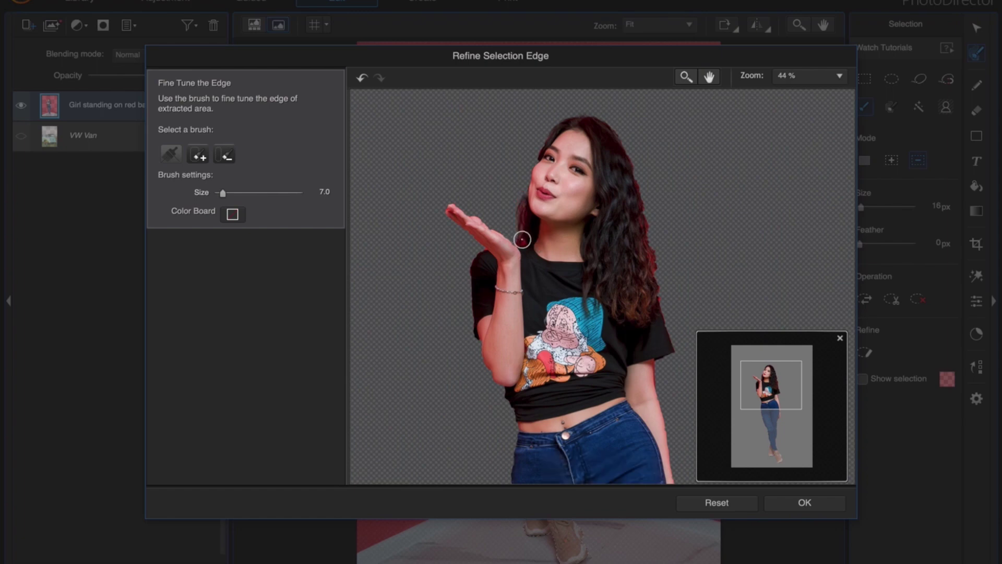
{"action": "scroll", "coordinate": [522, 240], "scroll_direction": "up", "scroll_amount": 4}
{"action": "scroll", "coordinate": [522, 241], "scroll_direction": "down", "scroll_amount": 2}
{"action": "mouse_move", "coordinate": [516, 240]}
{"action": "left_mouse_down"}
{"action": "mouse_move", "coordinate": [517, 204]}
{"action": "mouse_move", "coordinate": [523, 227]}
{"action": "left_mouse_up"}
{"action": "left_click_drag", "start_coordinate": [629, 164], "coordinate": [665, 312]}
Step: Mark the head top as foreground and fine-tune the top and right edges of the hair
{"action": "left_click", "coordinate": [199, 151]}
{"action": "key", "text": "bracketright"}
{"action": "key", "text": "bracketright"}
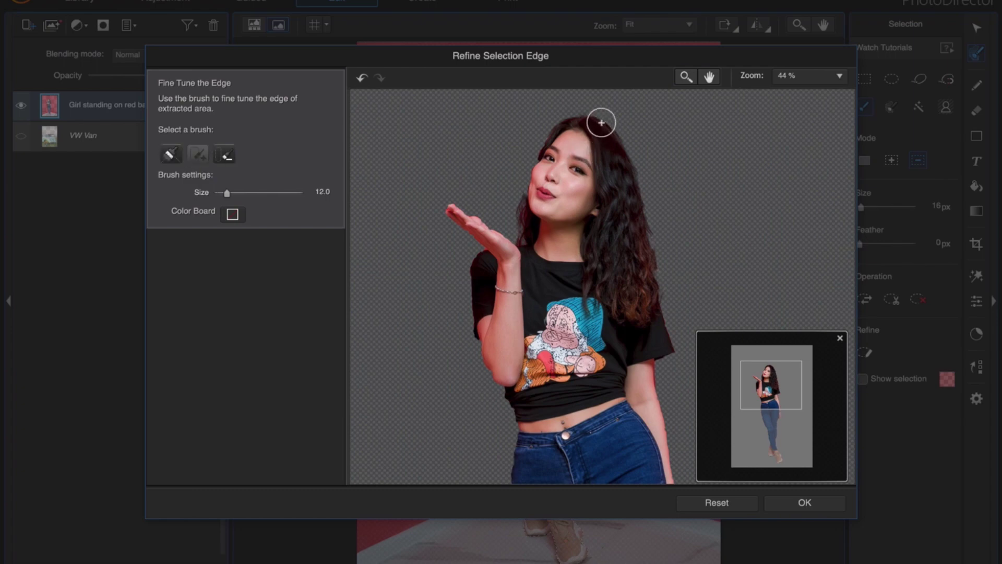
{"action": "left_click_drag", "start_coordinate": [600, 118], "coordinate": [615, 133]}
{"action": "left_click_drag", "start_coordinate": [646, 222], "coordinate": [657, 299]}
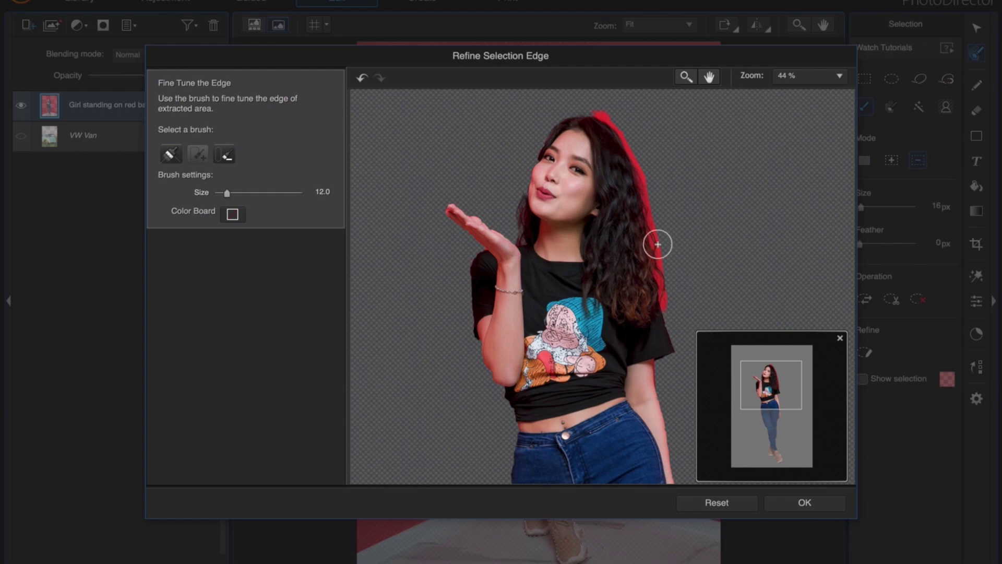
{"action": "left_click", "coordinate": [170, 154]}
{"action": "scroll", "coordinate": [688, 114], "scroll_direction": "up", "scroll_amount": 5}
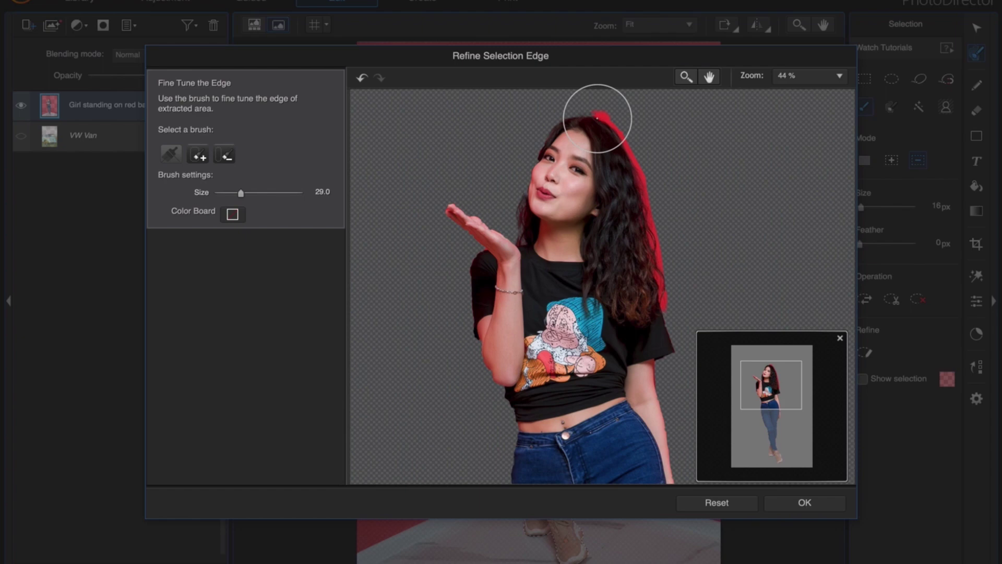
{"action": "scroll", "coordinate": [598, 119], "scroll_direction": "down", "scroll_amount": 2}
{"action": "mouse_move", "coordinate": [597, 116]}
{"action": "left_mouse_down"}
{"action": "mouse_move", "coordinate": [636, 147]}
{"action": "mouse_move", "coordinate": [651, 212]}
{"action": "left_mouse_up"}
{"action": "left_click_drag", "start_coordinate": [664, 271], "coordinate": [669, 299]}
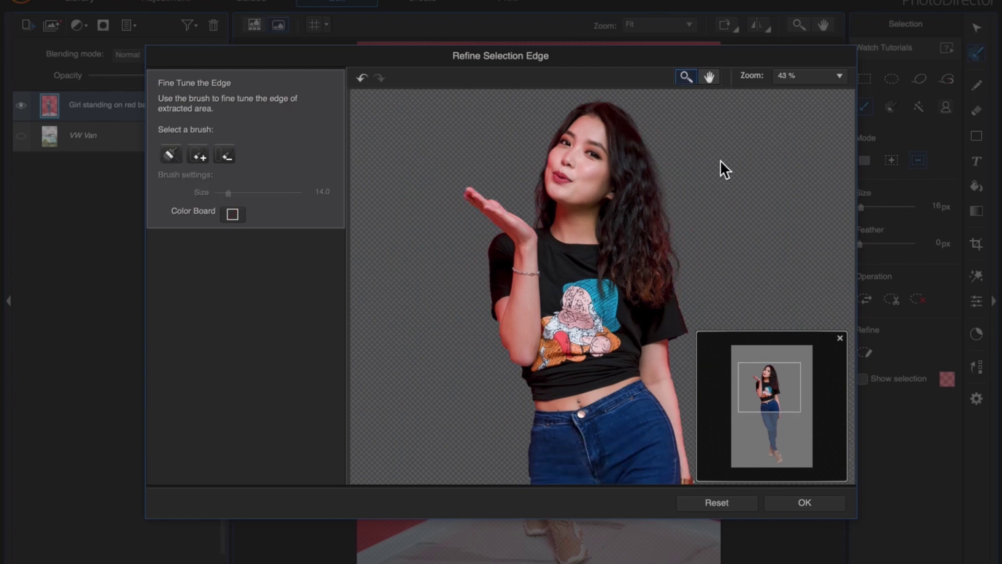
Step: Recentre the preview and refine the edges at her waist and along the shirt
{"action": "left_click_drag", "start_coordinate": [770, 386], "coordinate": [775, 418]}
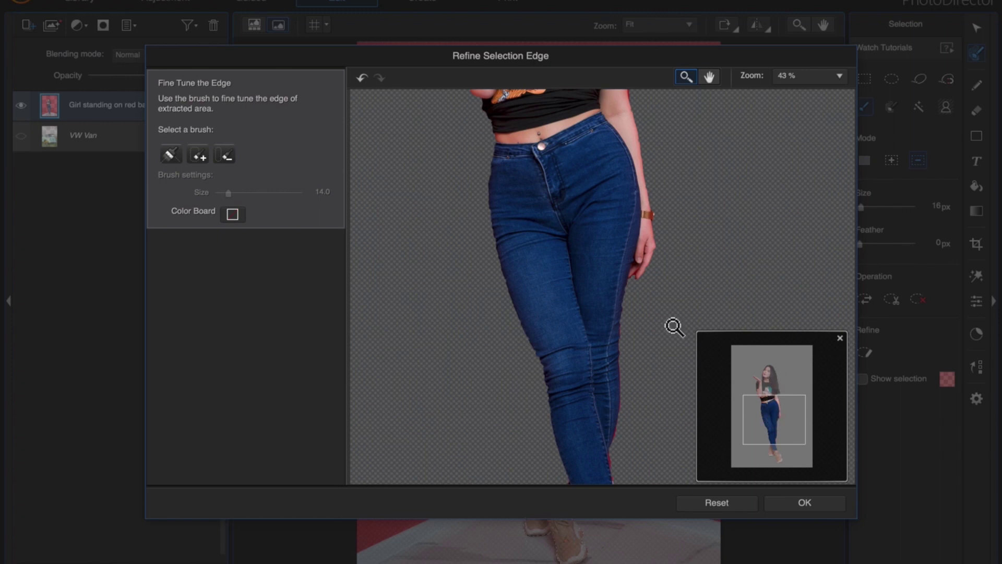
{"action": "left_click", "coordinate": [169, 154]}
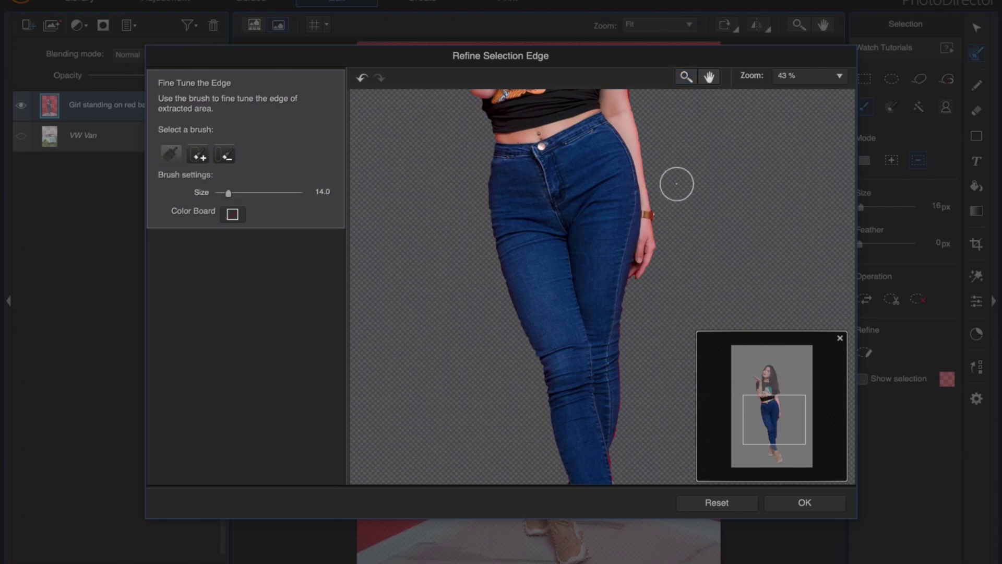
{"action": "mouse_move", "coordinate": [653, 125]}
{"action": "left_mouse_down"}
{"action": "mouse_move", "coordinate": [632, 97]}
{"action": "mouse_move", "coordinate": [655, 195]}
{"action": "mouse_move", "coordinate": [665, 190]}
{"action": "left_mouse_up"}
{"action": "left_click_drag", "start_coordinate": [776, 445], "coordinate": [775, 403]}
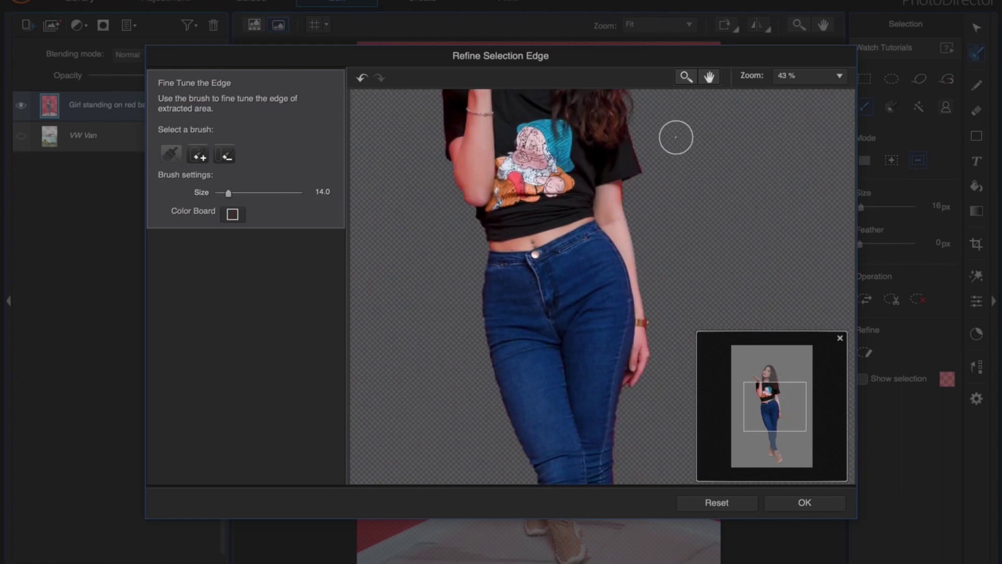
{"action": "left_click_drag", "start_coordinate": [635, 126], "coordinate": [649, 160]}
{"action": "left_click_drag", "start_coordinate": [625, 182], "coordinate": [632, 204]}
Step: Refine the red fringe along the jeans with a size 14.0 brush
{"action": "left_click_drag", "start_coordinate": [786, 400], "coordinate": [777, 423]}
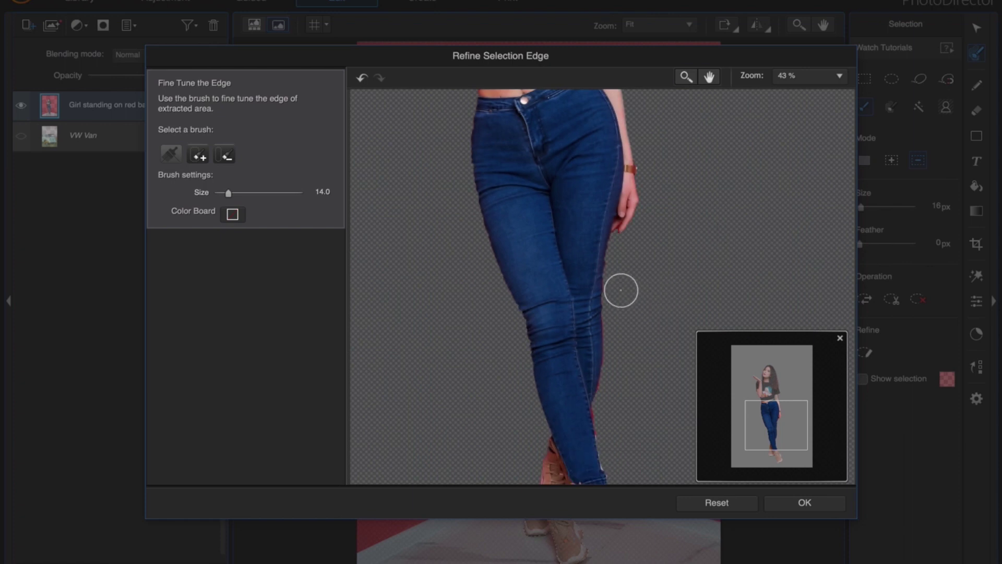
{"action": "left_click_drag", "start_coordinate": [611, 274], "coordinate": [604, 442]}
{"action": "left_click_drag", "start_coordinate": [780, 416], "coordinate": [792, 444]}
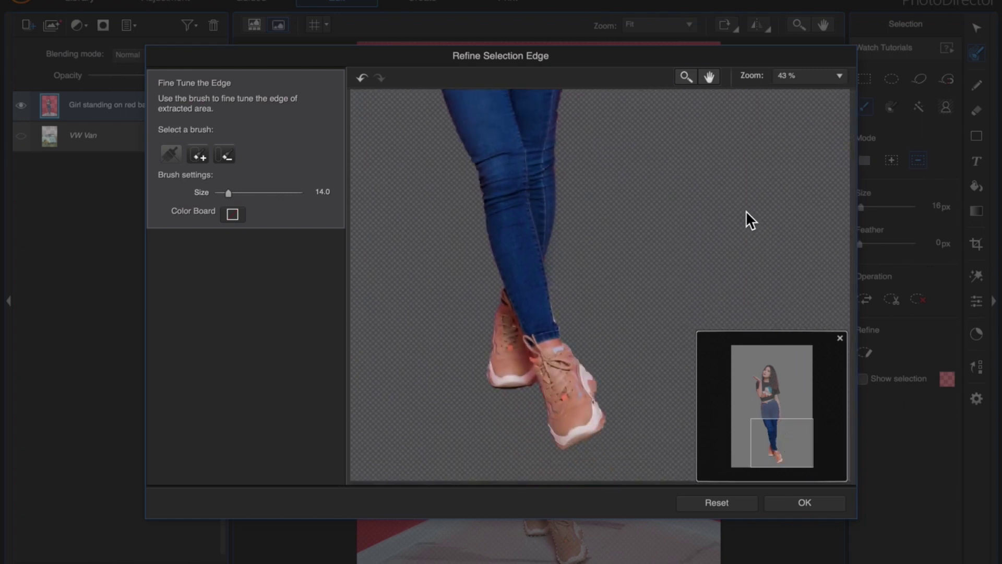
Step: Inspect the shoes and lower jeans at 100% zoom, then fit the whole figure in the preview
{"action": "left_click", "coordinate": [686, 78]}
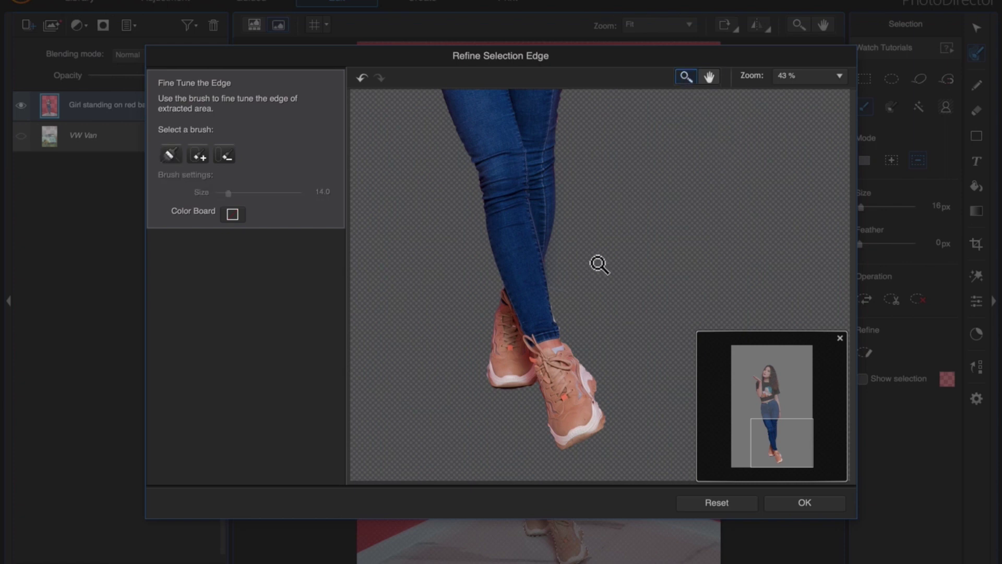
{"action": "left_click", "coordinate": [557, 321]}
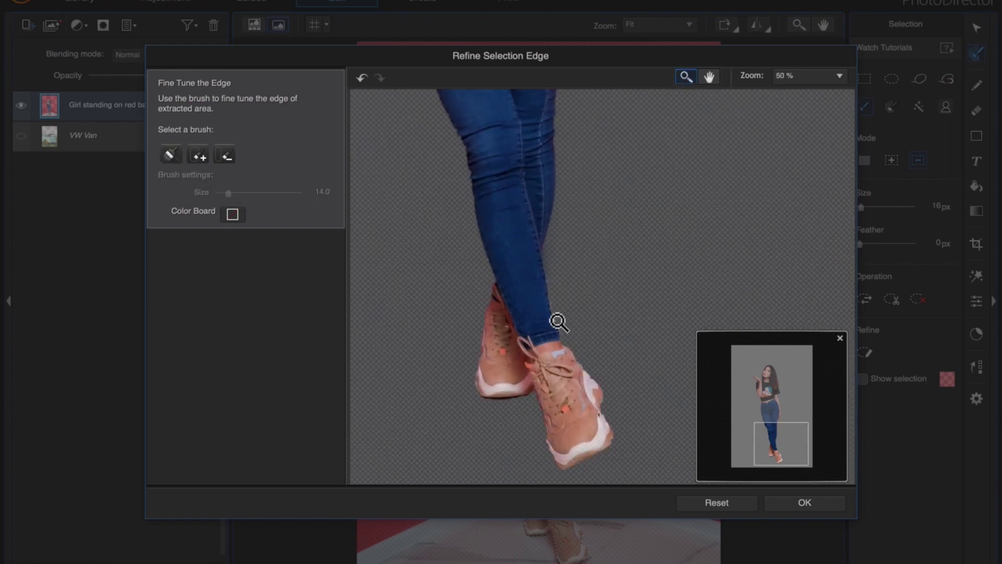
{"action": "left_click", "coordinate": [558, 322]}
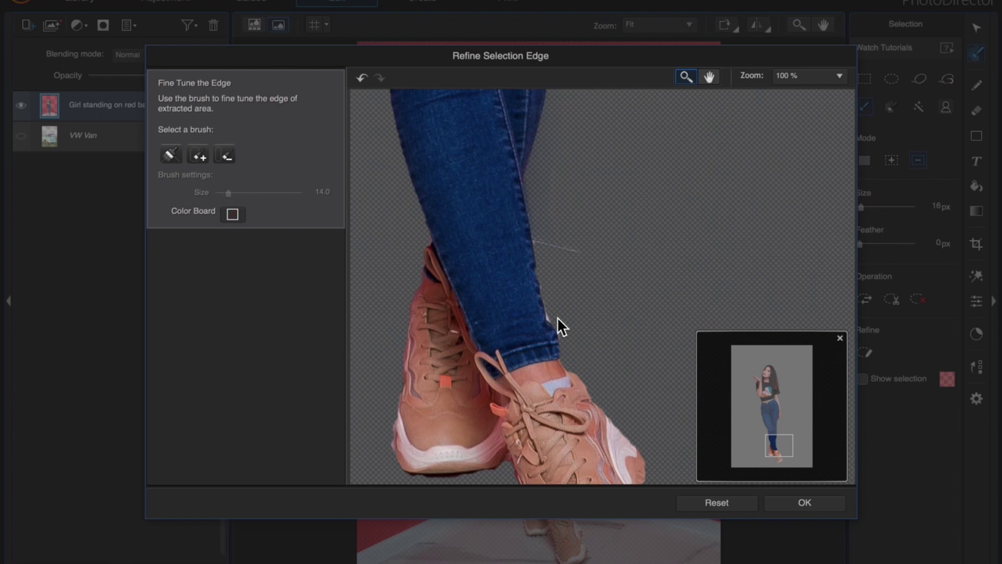
{"action": "left_click_drag", "start_coordinate": [779, 445], "coordinate": [779, 453]}
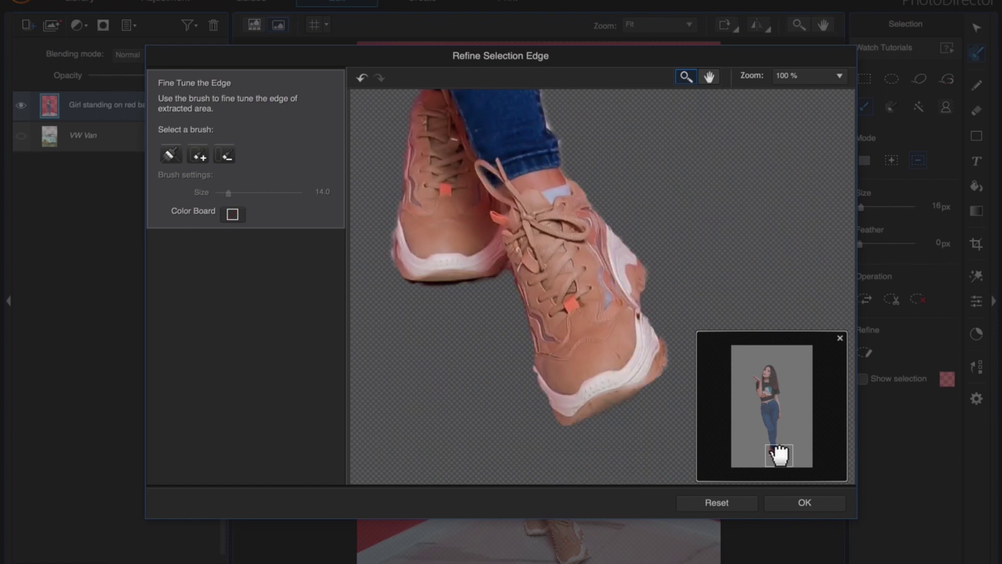
{"action": "left_click_drag", "start_coordinate": [779, 454], "coordinate": [774, 447]}
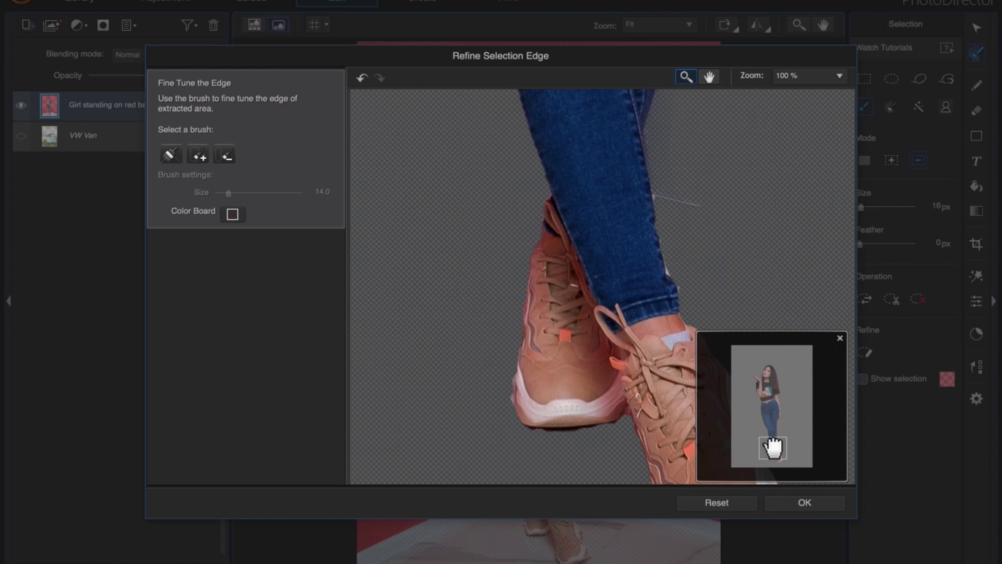
{"action": "left_click_drag", "start_coordinate": [772, 448], "coordinate": [762, 441]}
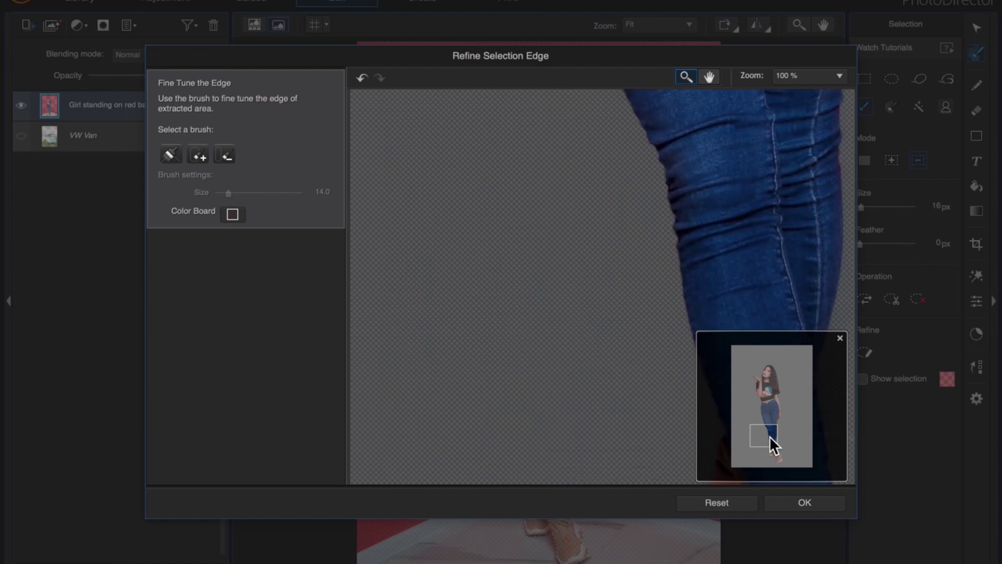
{"action": "left_click", "coordinate": [835, 75]}
{"action": "left_click", "coordinate": [803, 99]}
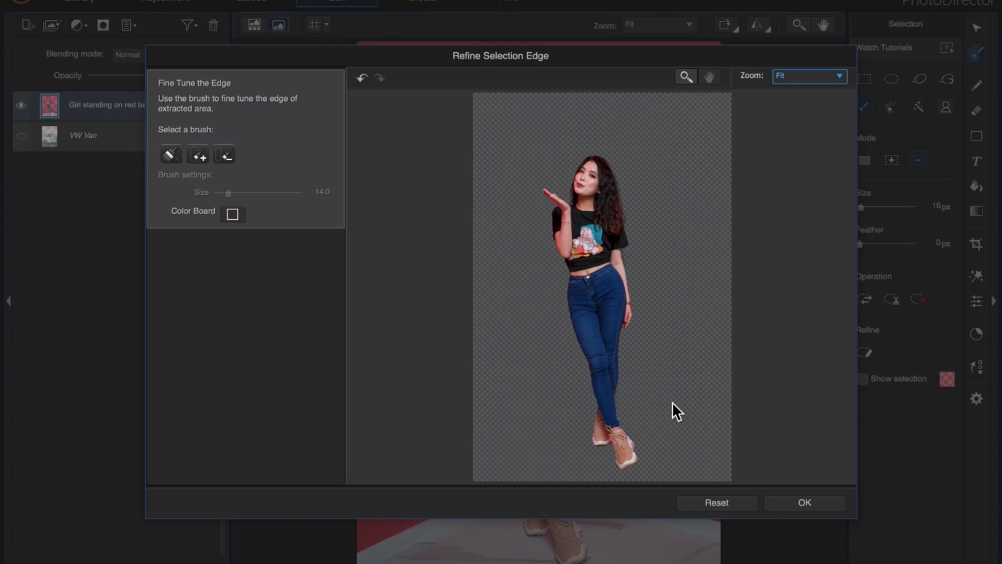
Step: Apply the refined edge, invert the selection and add a layer mask hiding the red wall
{"action": "left_click", "coordinate": [803, 499]}
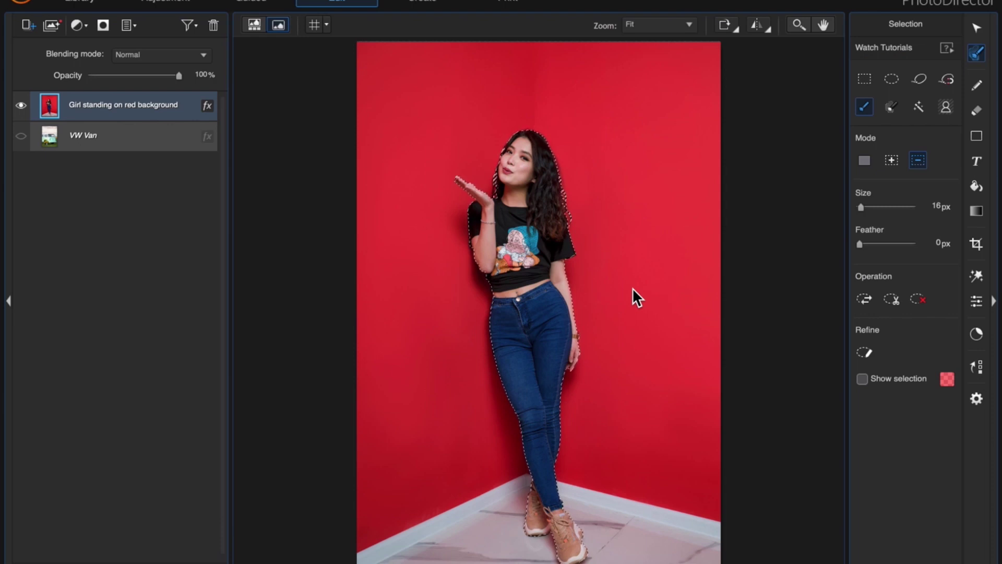
{"action": "key", "text": "shift"}
{"action": "left_click", "coordinate": [866, 297]}
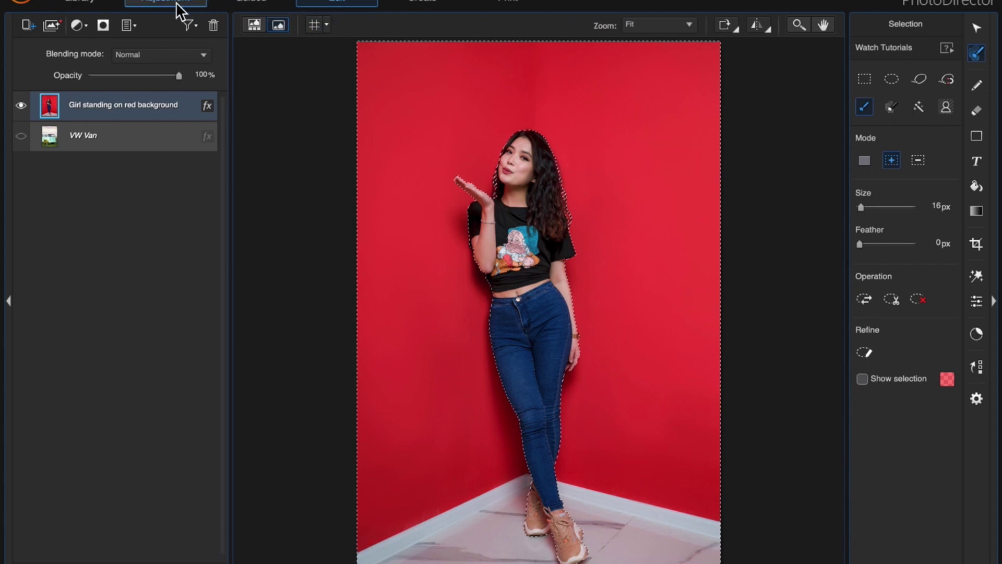
{"action": "left_click", "coordinate": [105, 26]}
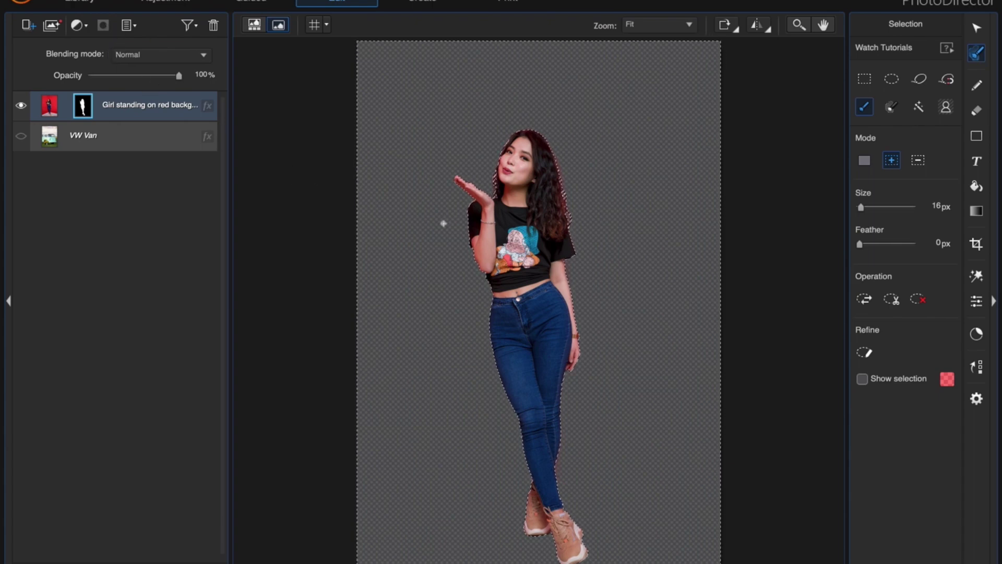
Step: Clear the selection and raise the brush size slightly
{"action": "left_click", "coordinate": [893, 296]}
{"action": "left_click", "coordinate": [916, 298]}
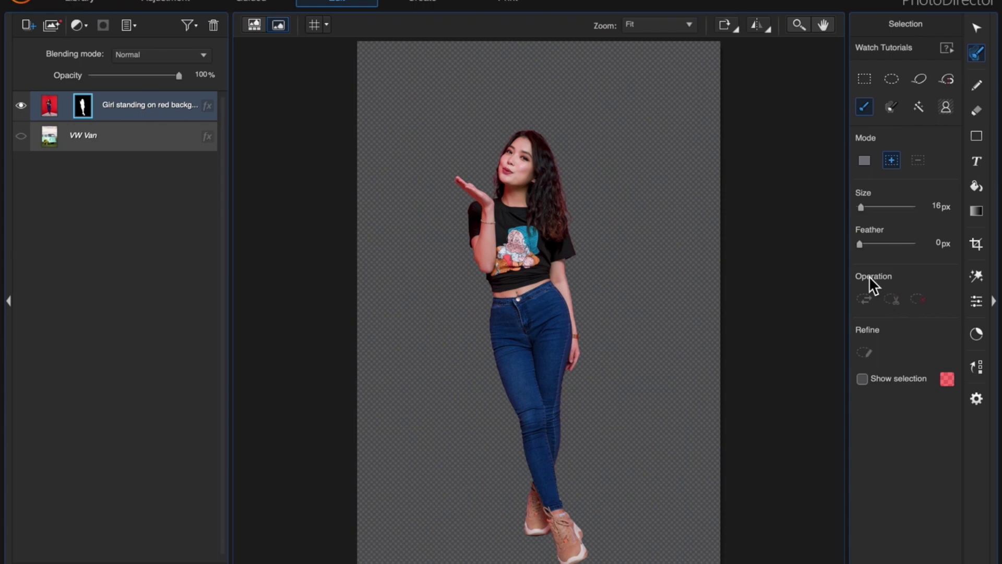
{"action": "left_click_drag", "start_coordinate": [861, 207], "coordinate": [862, 207]}
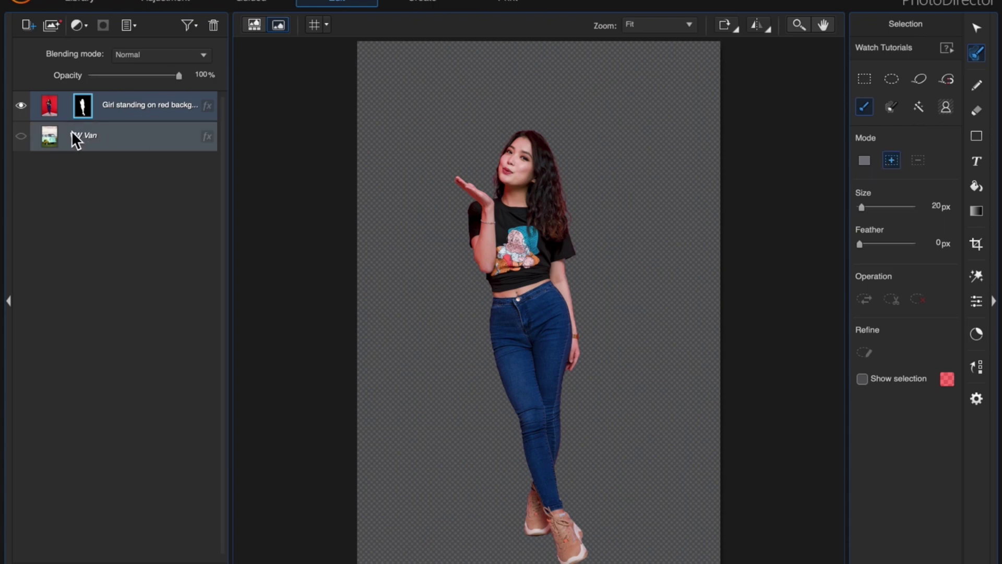
Step: Show the VW Van layer, then shrink the woman's cutout and move her over the van
{"action": "left_click", "coordinate": [20, 136]}
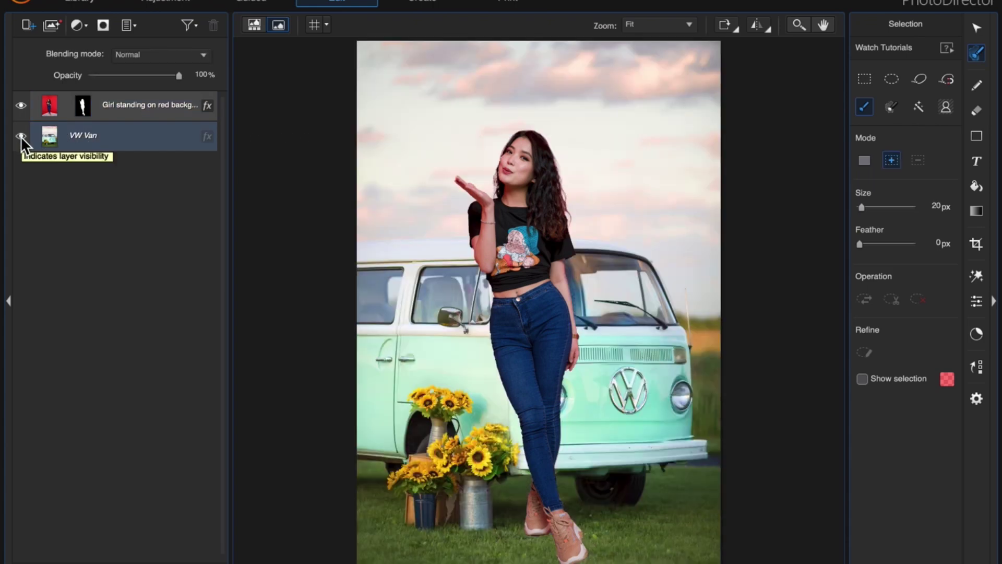
{"action": "left_click", "coordinate": [133, 105]}
{"action": "left_click", "coordinate": [976, 27]}
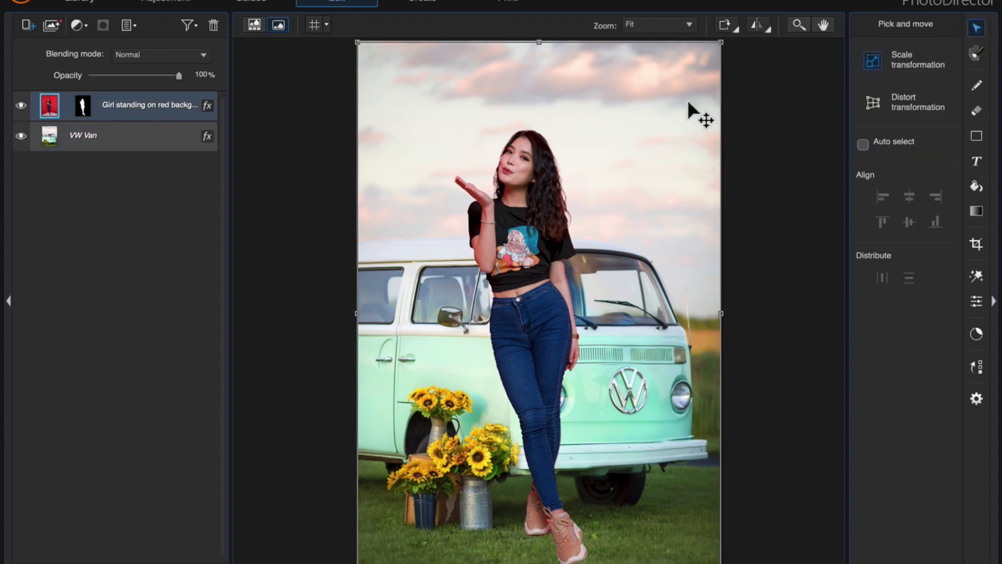
{"action": "left_click_drag", "start_coordinate": [722, 41], "coordinate": [566, 217]}
{"action": "left_click_drag", "start_coordinate": [474, 331], "coordinate": [563, 345]}
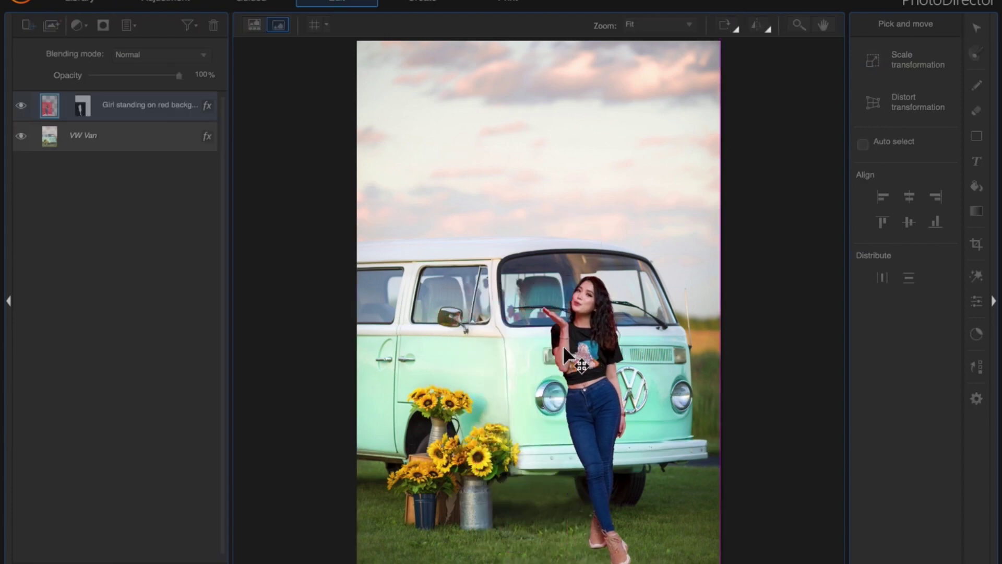
Step: Flip the VW Van layer horizontally
{"action": "left_click", "coordinate": [135, 145]}
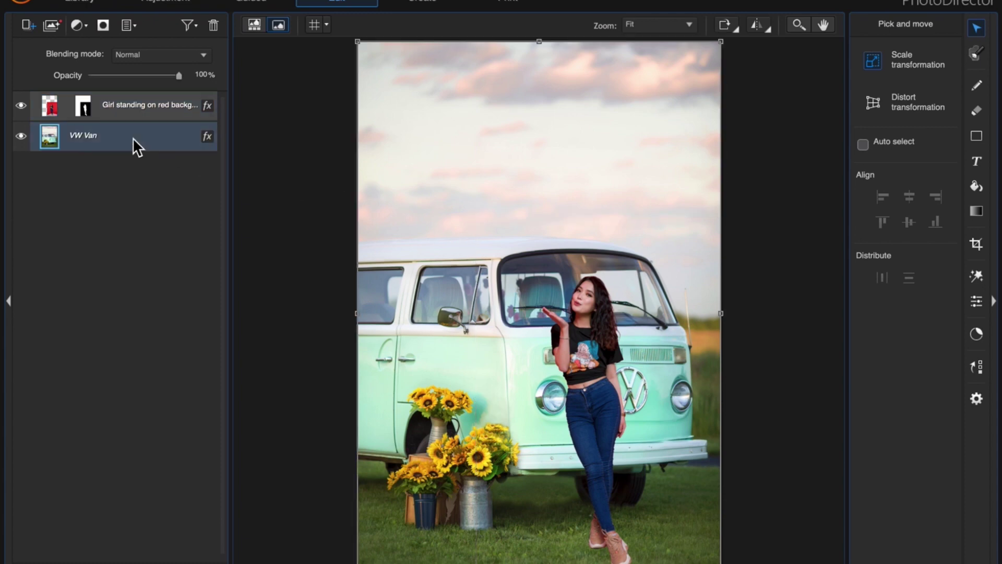
{"action": "left_click", "coordinate": [770, 30]}
{"action": "left_click", "coordinate": [771, 77]}
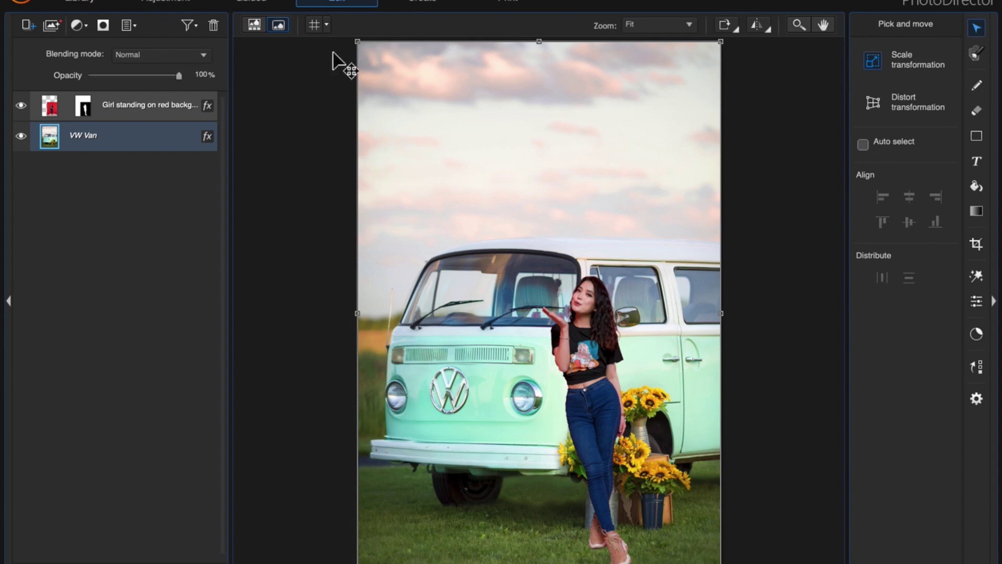
Step: Reposition the woman in front of the van's front and fine-tune her size
{"action": "left_click", "coordinate": [149, 106]}
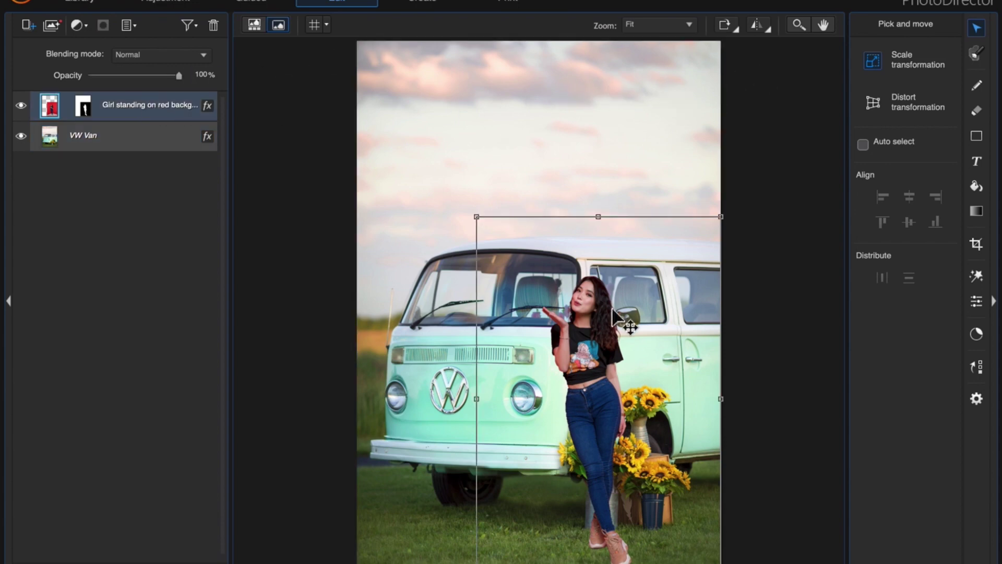
{"action": "left_click_drag", "start_coordinate": [636, 301], "coordinate": [567, 316]}
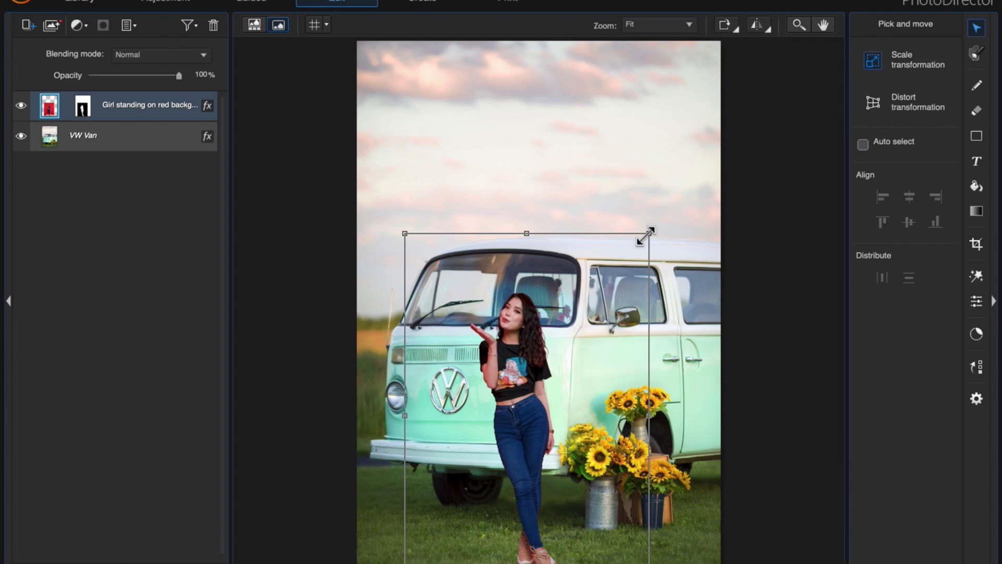
{"action": "left_click_drag", "start_coordinate": [645, 237], "coordinate": [644, 236]}
{"action": "left_click_drag", "start_coordinate": [569, 306], "coordinate": [572, 306]}
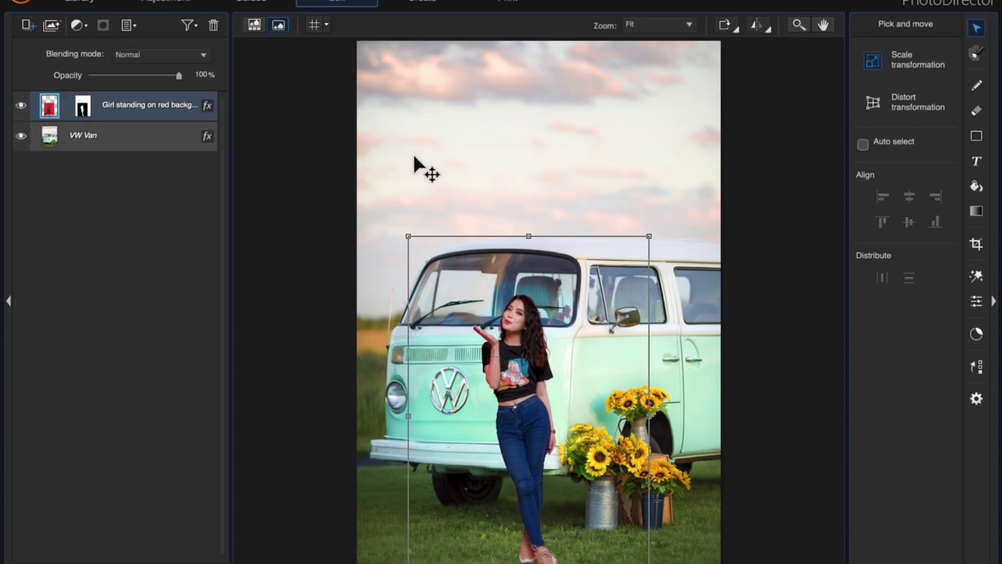
Step: Add a drop shadow to the girl layer with size 59, light angle 327 and opacity 57
{"action": "left_click", "coordinate": [207, 106]}
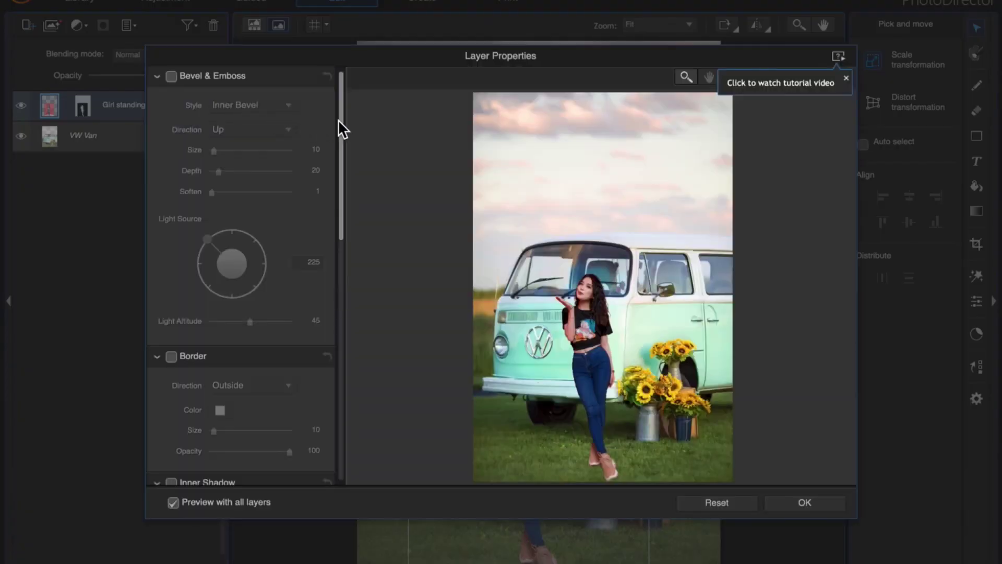
{"action": "left_click_drag", "start_coordinate": [341, 118], "coordinate": [337, 360]}
{"action": "left_click", "coordinate": [171, 211]}
{"action": "left_click", "coordinate": [168, 211]}
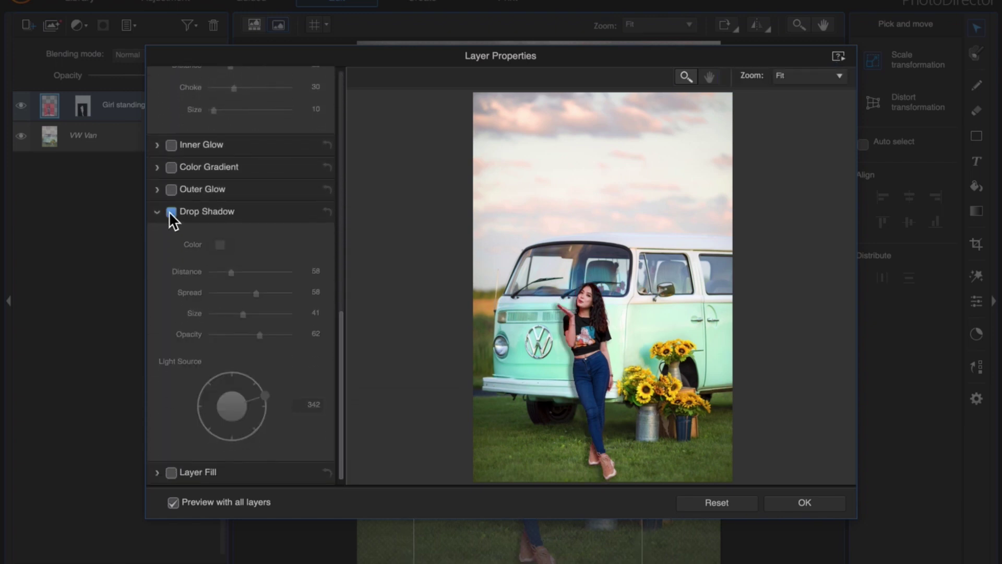
{"action": "left_click", "coordinate": [168, 211]}
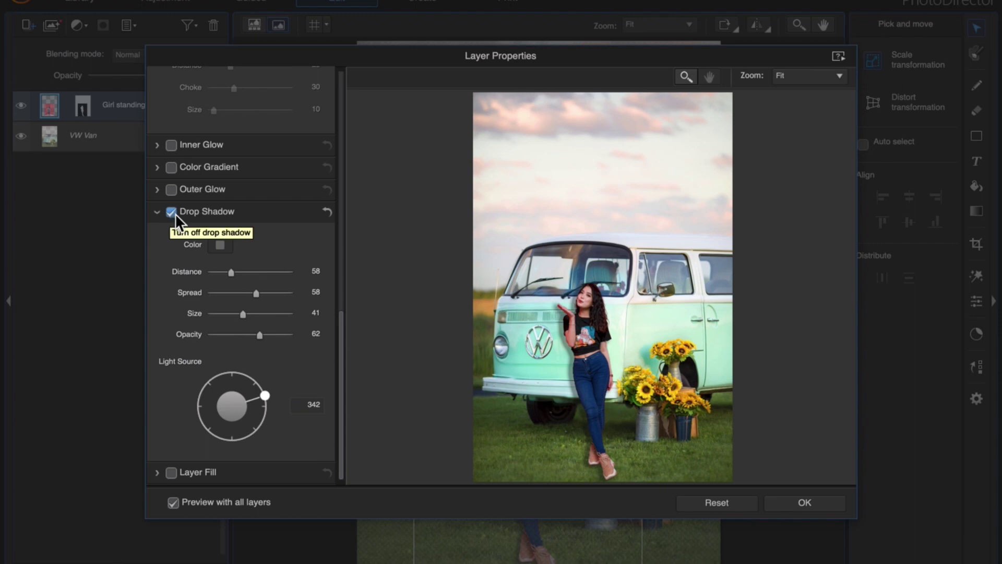
{"action": "left_click", "coordinate": [218, 245]}
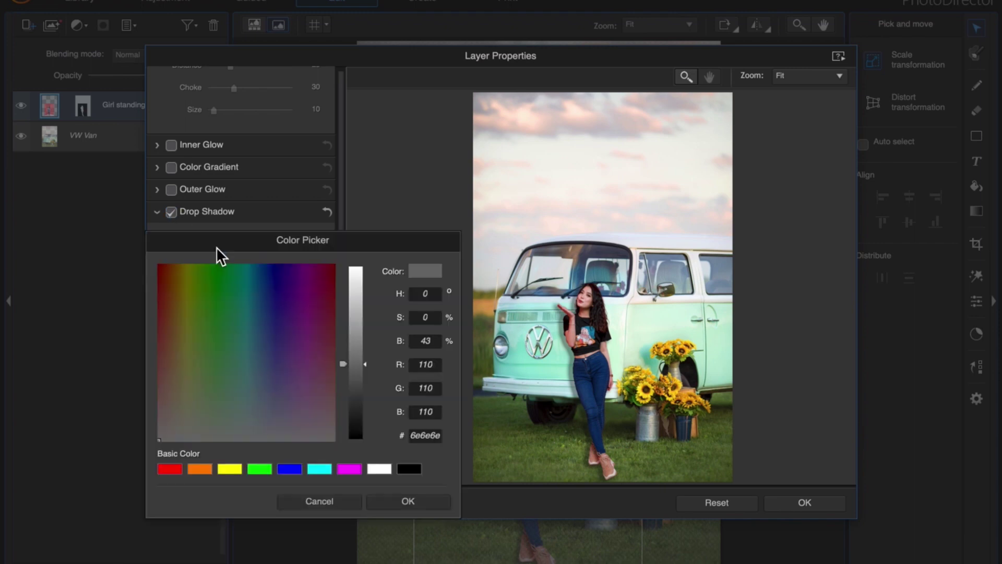
{"action": "left_click", "coordinate": [396, 501]}
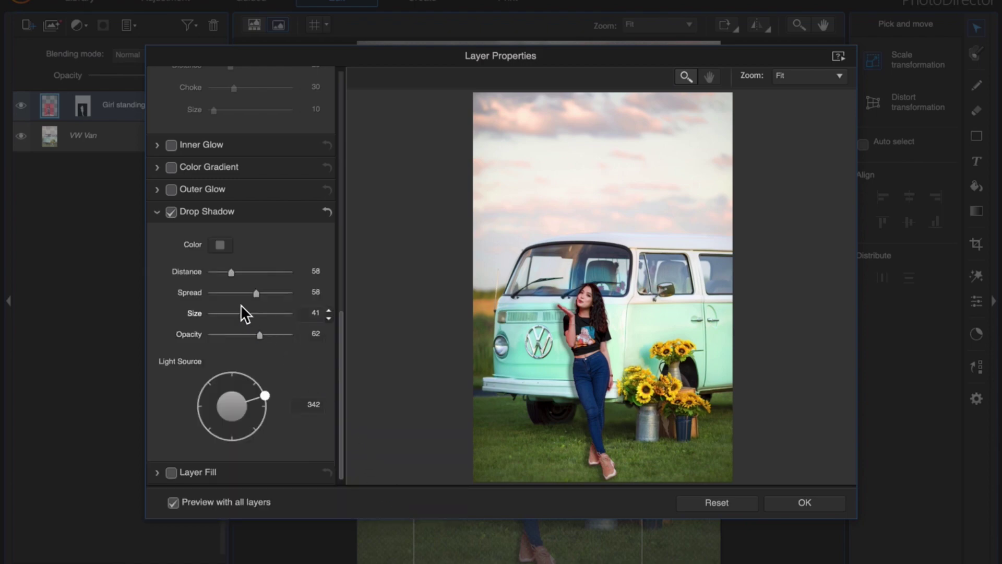
{"action": "mouse_move", "coordinate": [242, 315]}
{"action": "left_mouse_down"}
{"action": "mouse_move", "coordinate": [225, 314]}
{"action": "mouse_move", "coordinate": [255, 315]}
{"action": "left_mouse_up"}
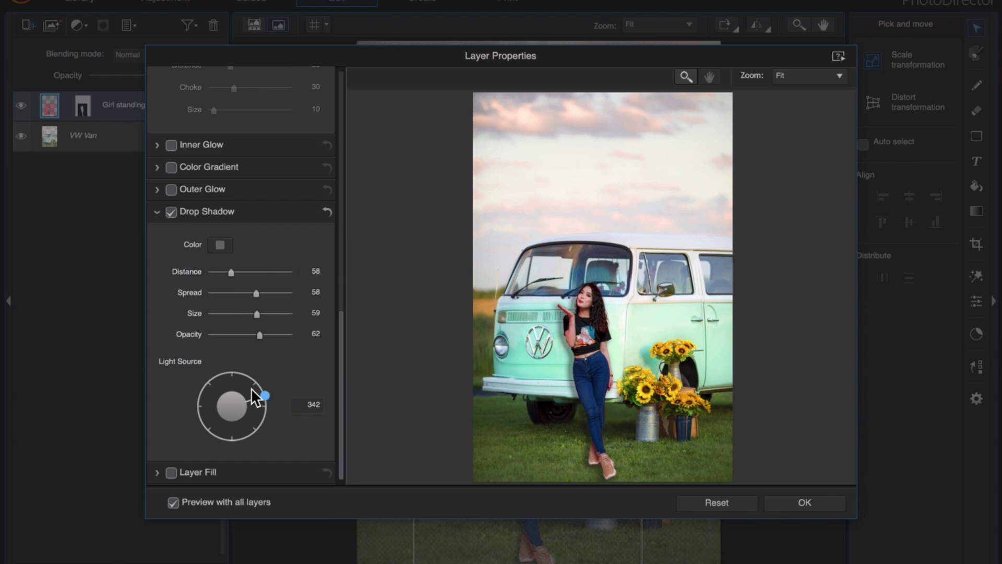
{"action": "left_click_drag", "start_coordinate": [265, 395], "coordinate": [274, 377]}
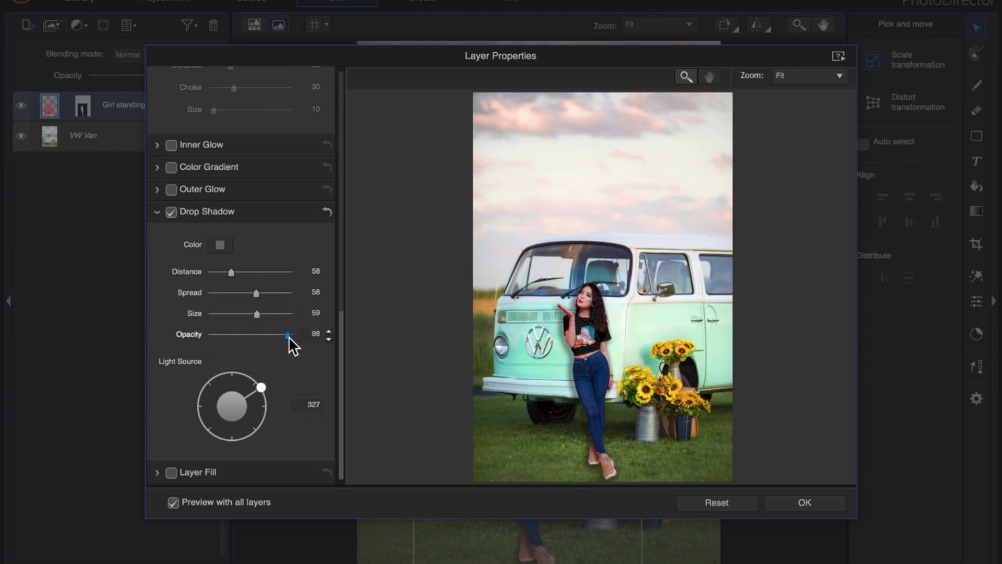
{"action": "left_click_drag", "start_coordinate": [275, 335], "coordinate": [253, 334]}
{"action": "left_click", "coordinate": [806, 502]}
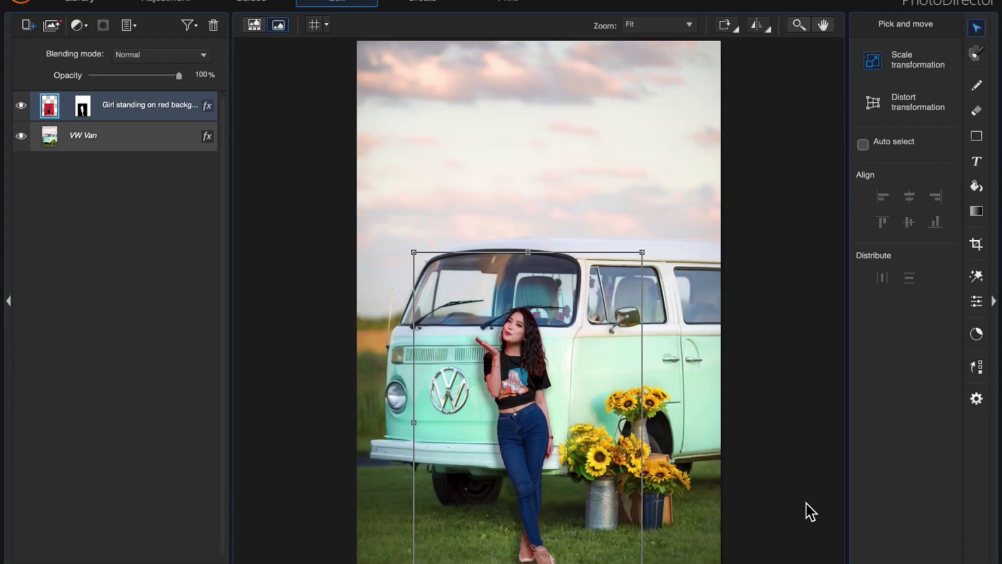